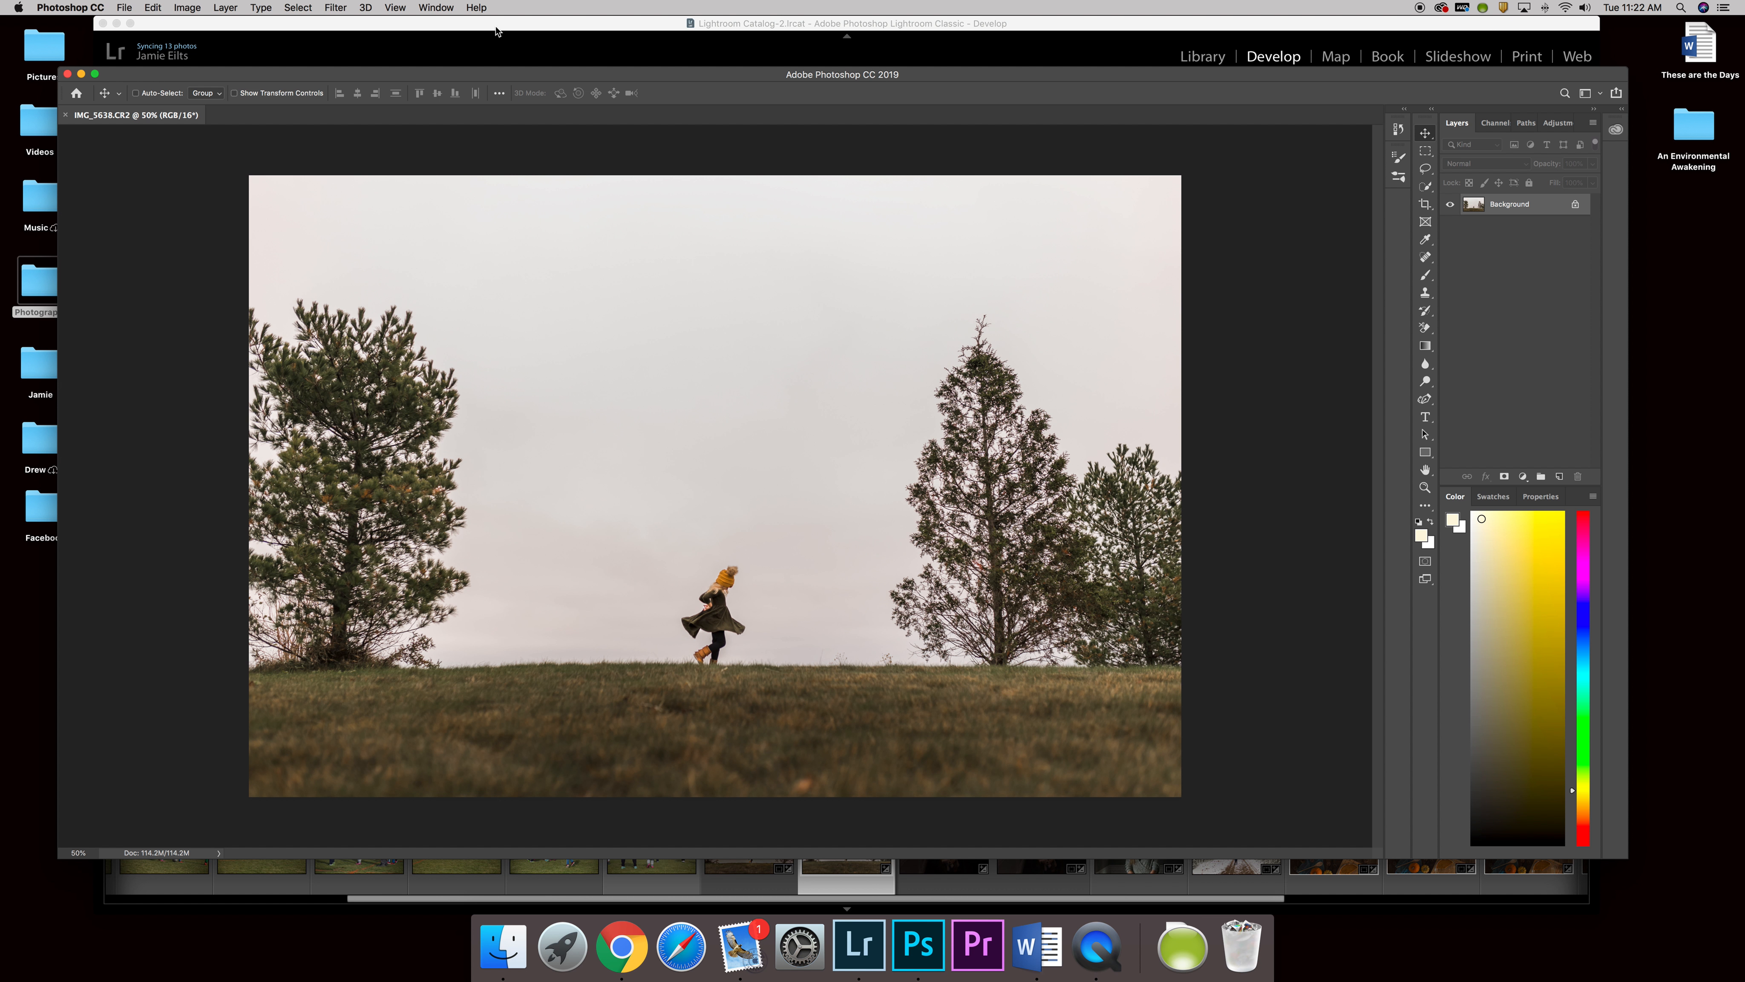
Step: Duplicate the Background layer as Background copy within IMG_5638.CR2
{"action": "left_click", "coordinate": [223, 8]}
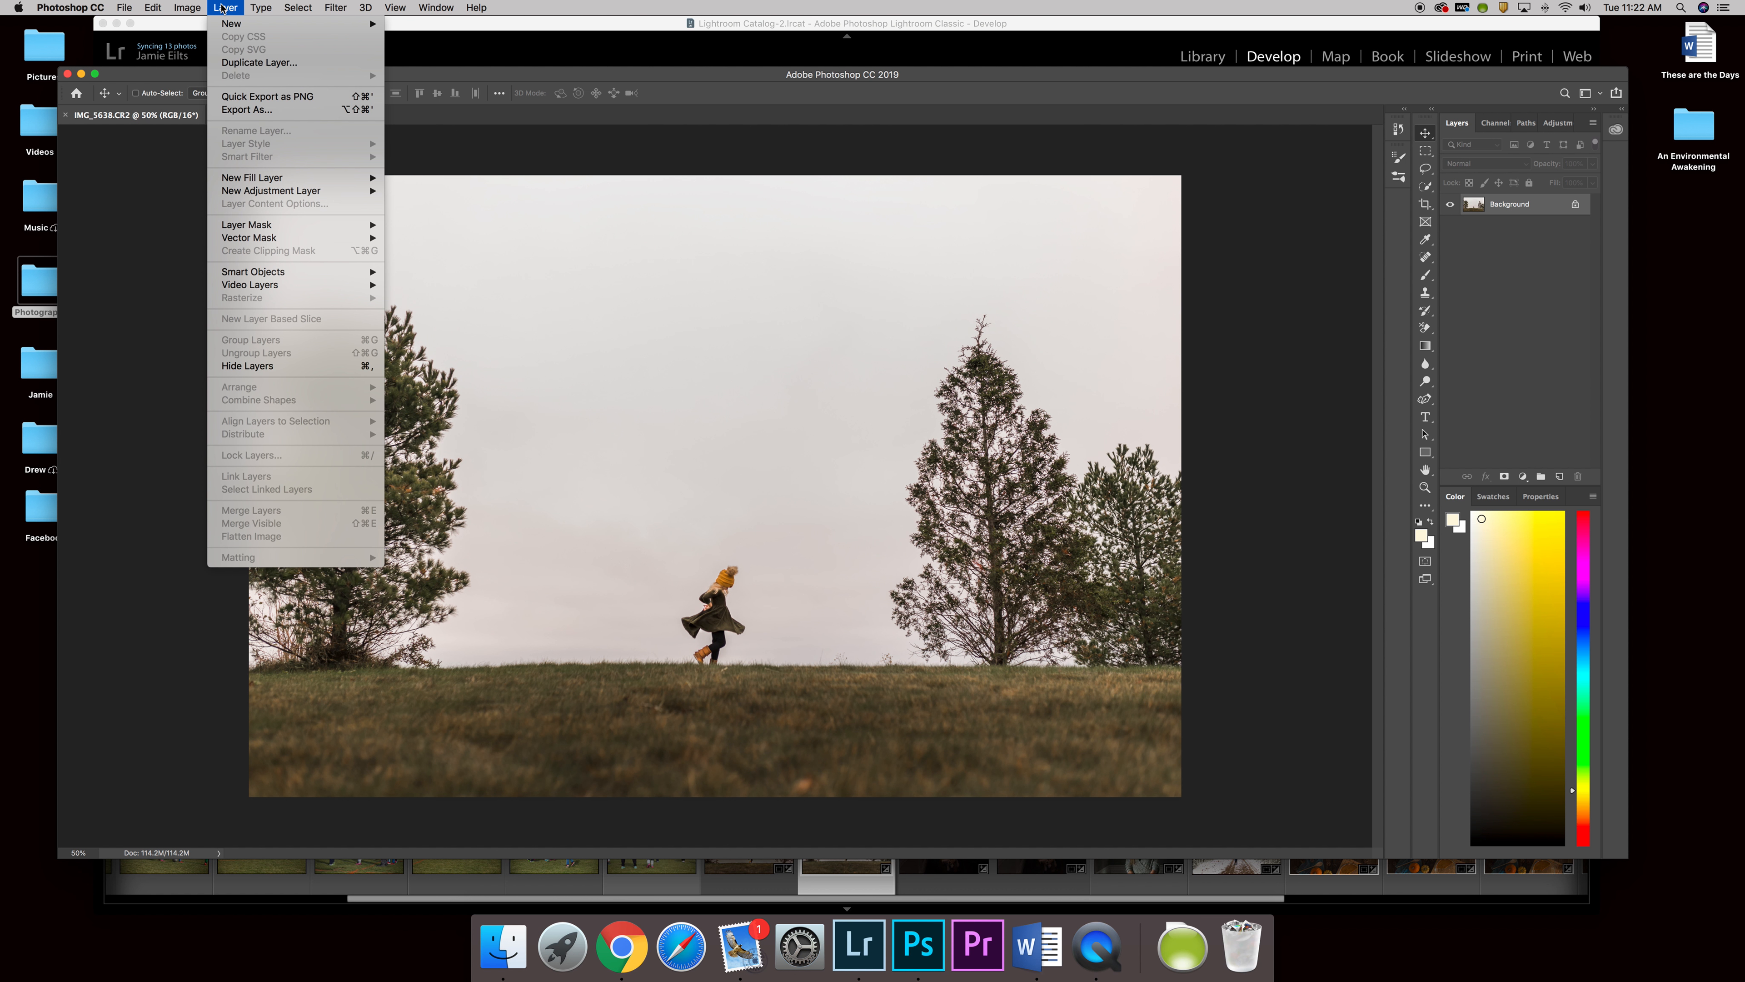
{"action": "left_click", "coordinate": [267, 62]}
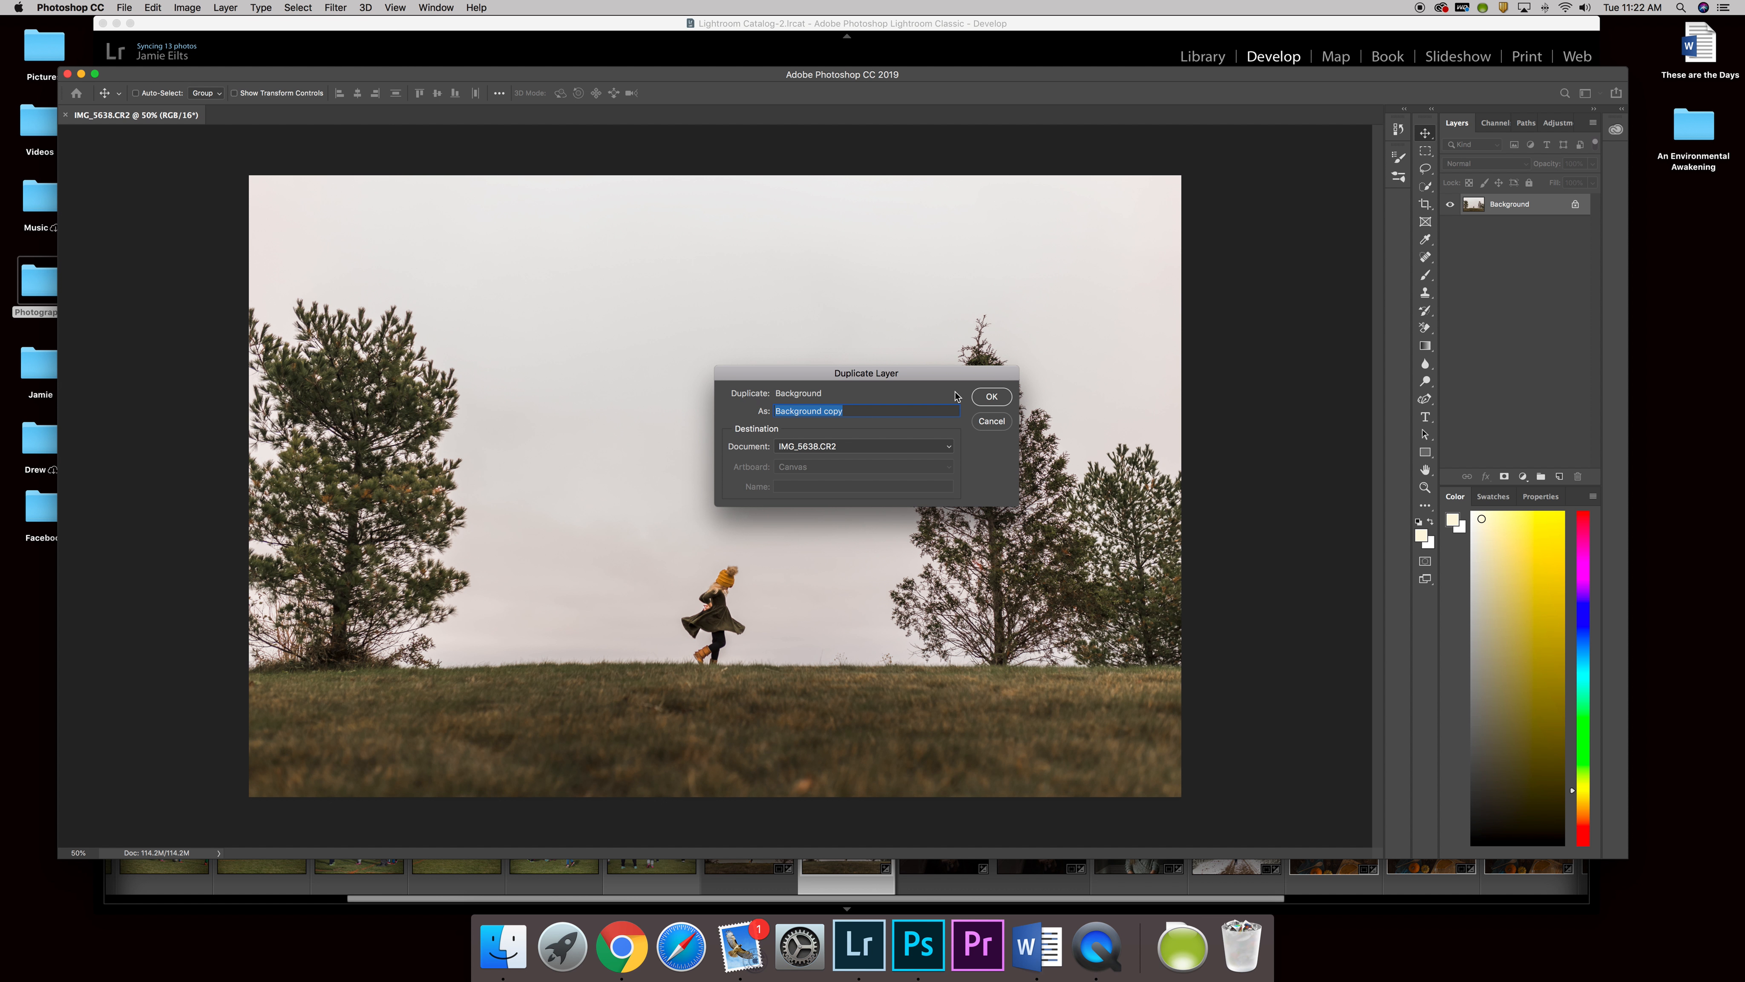
{"action": "left_click", "coordinate": [991, 396]}
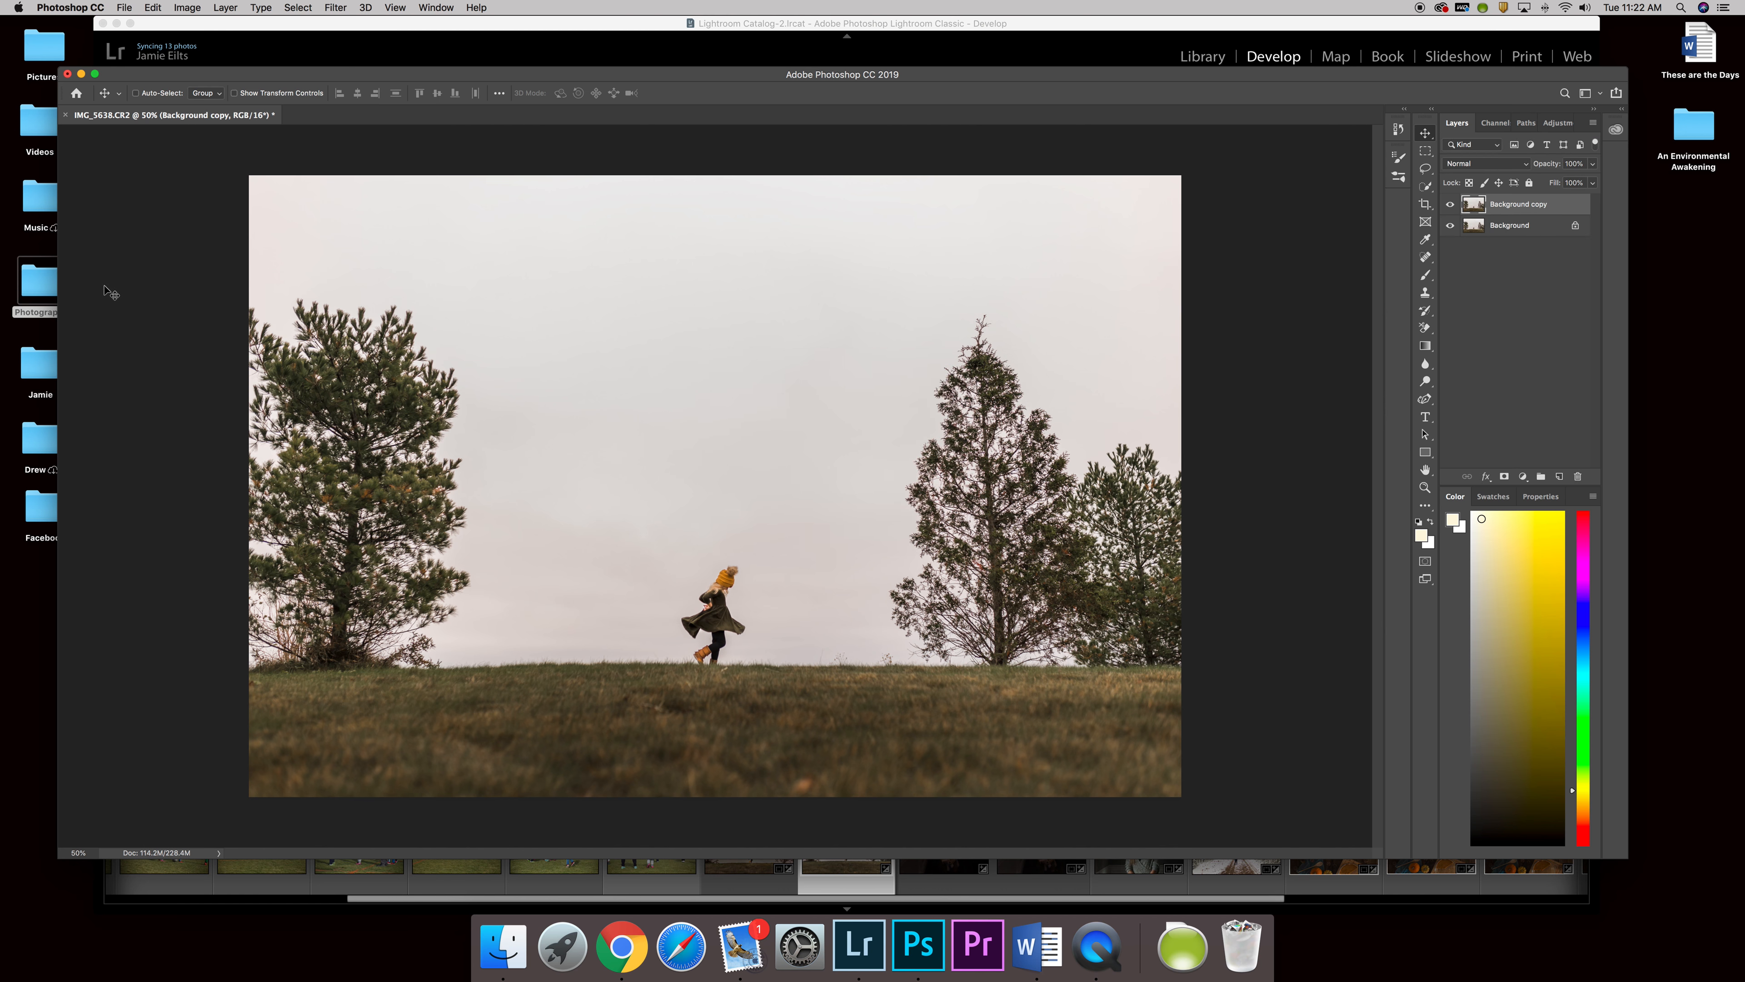
Step: Place Breakthrough.jpg from Photography > Photoshop/Lightroom > Overlays > Sky > Winter Skies into the open photo
{"action": "left_click", "coordinate": [38, 279]}
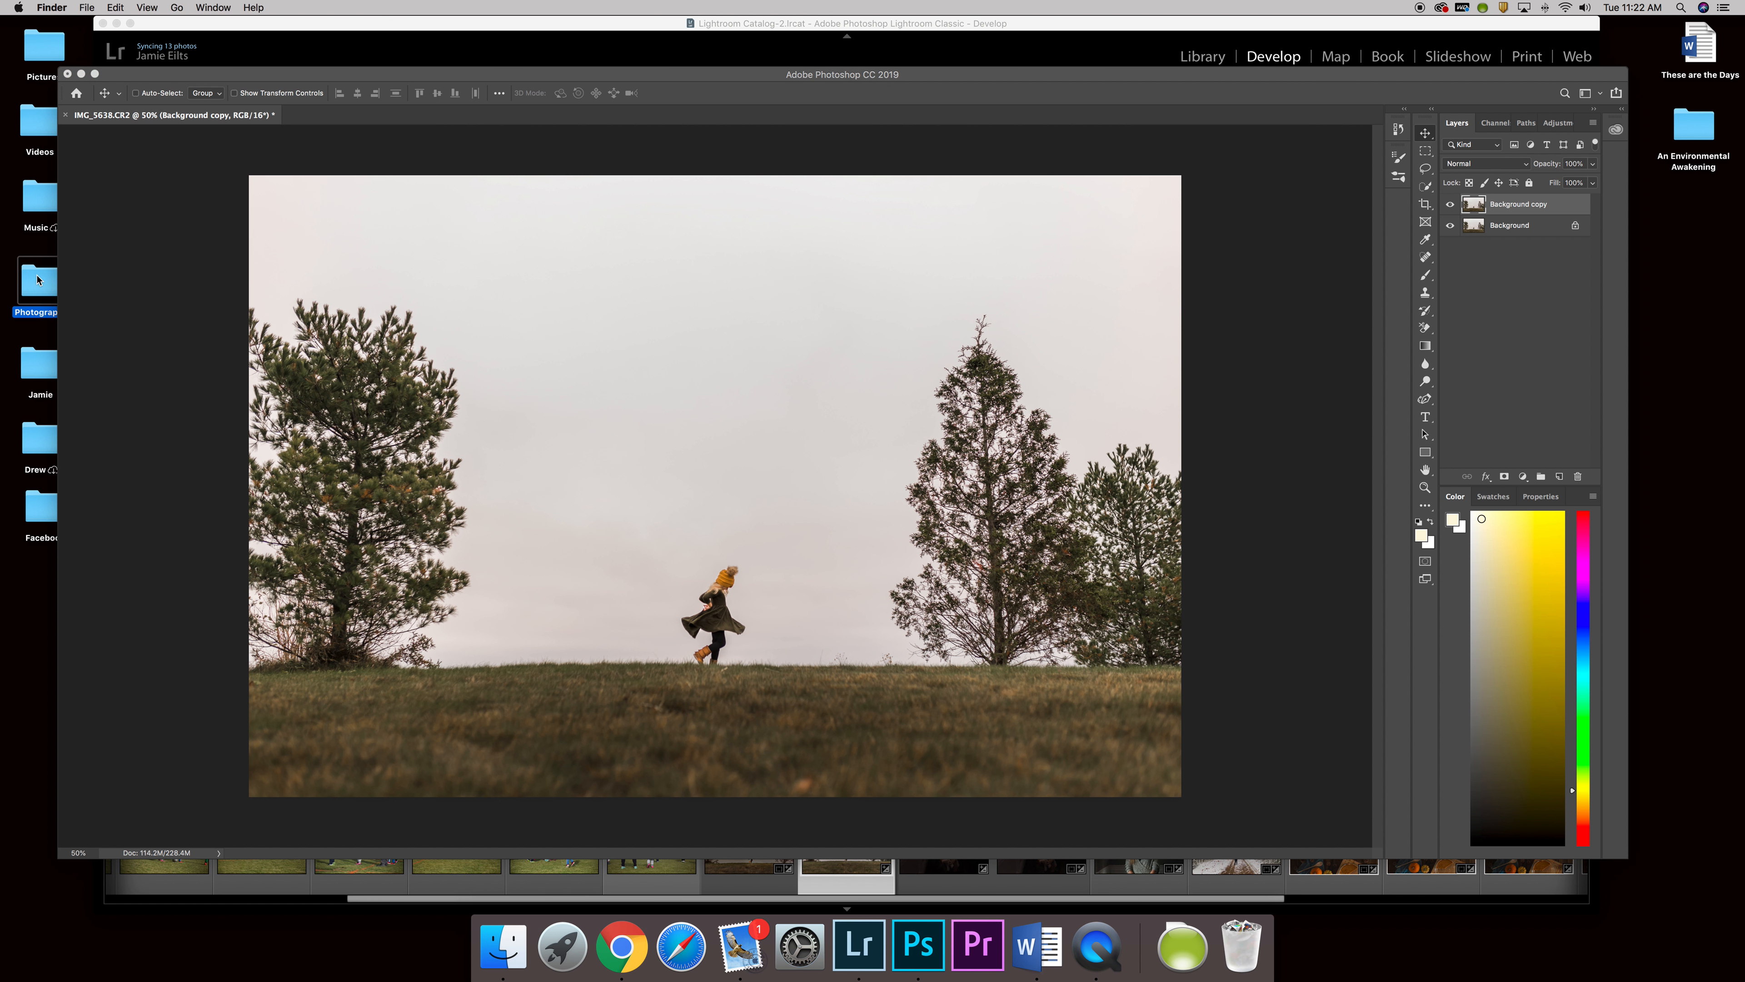
{"action": "double_click", "coordinate": [37, 279]}
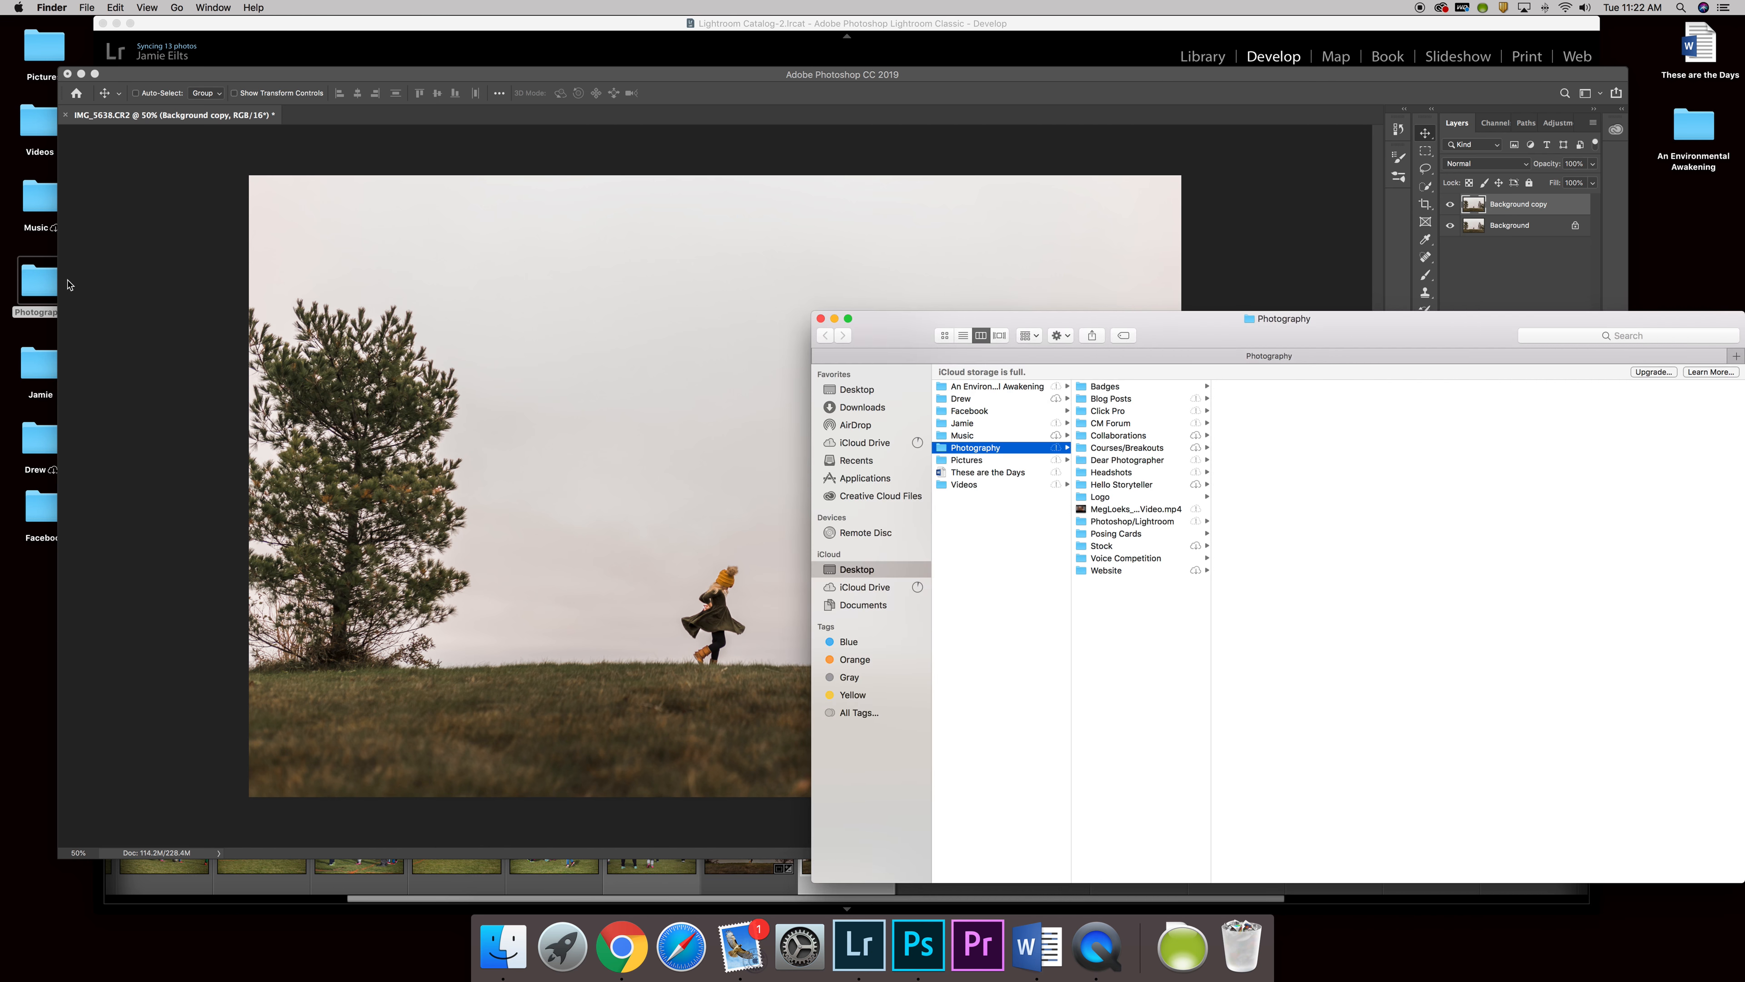
{"action": "left_click", "coordinate": [1130, 521]}
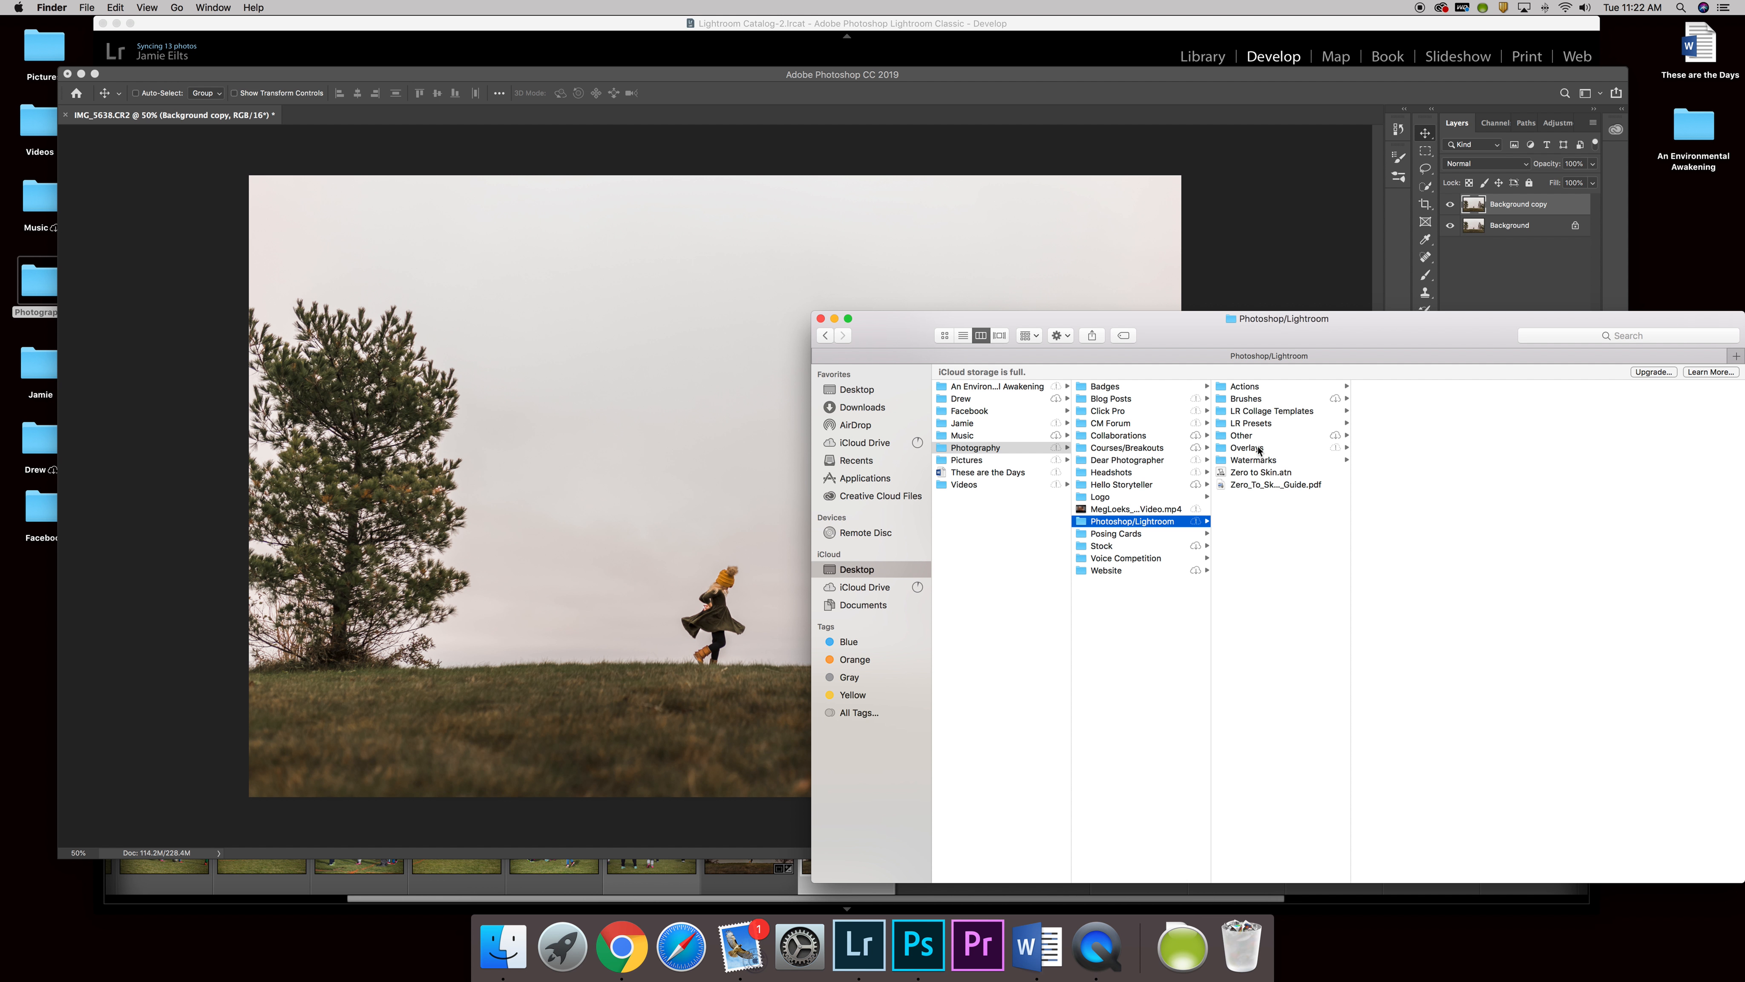
{"action": "left_click", "coordinate": [1273, 448]}
{"action": "left_click", "coordinate": [1395, 583]}
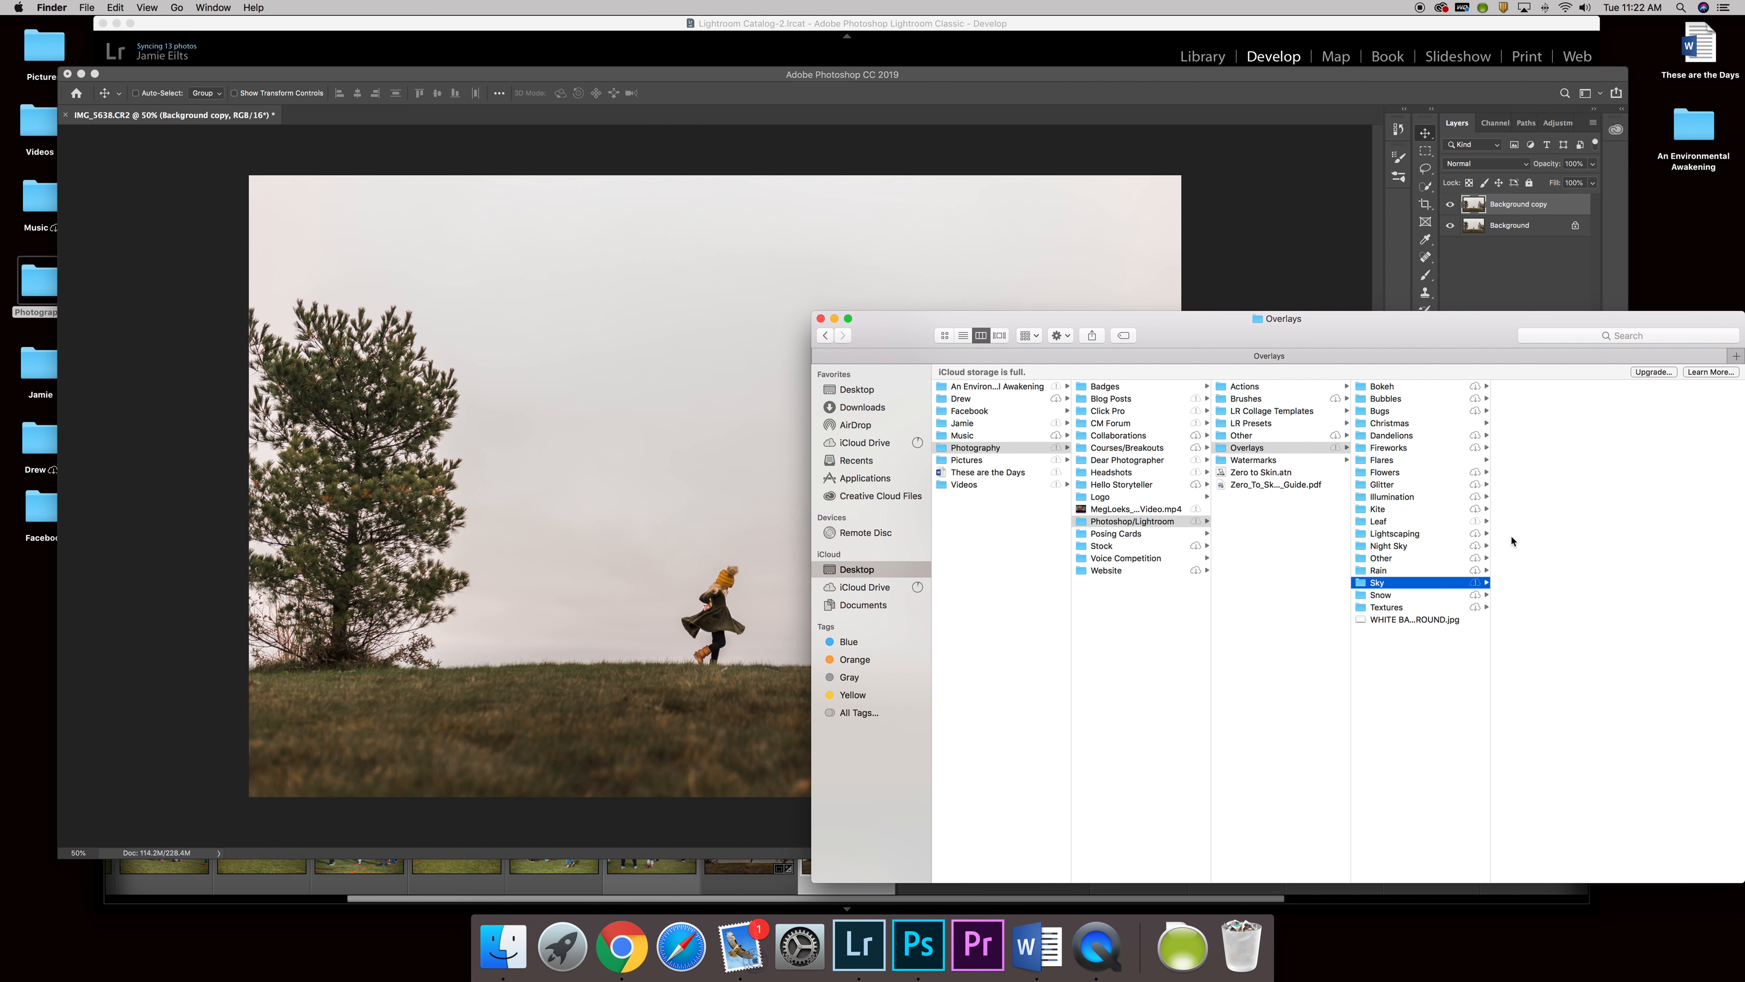
{"action": "scroll", "coordinate": [1550, 581], "scroll_direction": "down", "scroll_amount": 20}
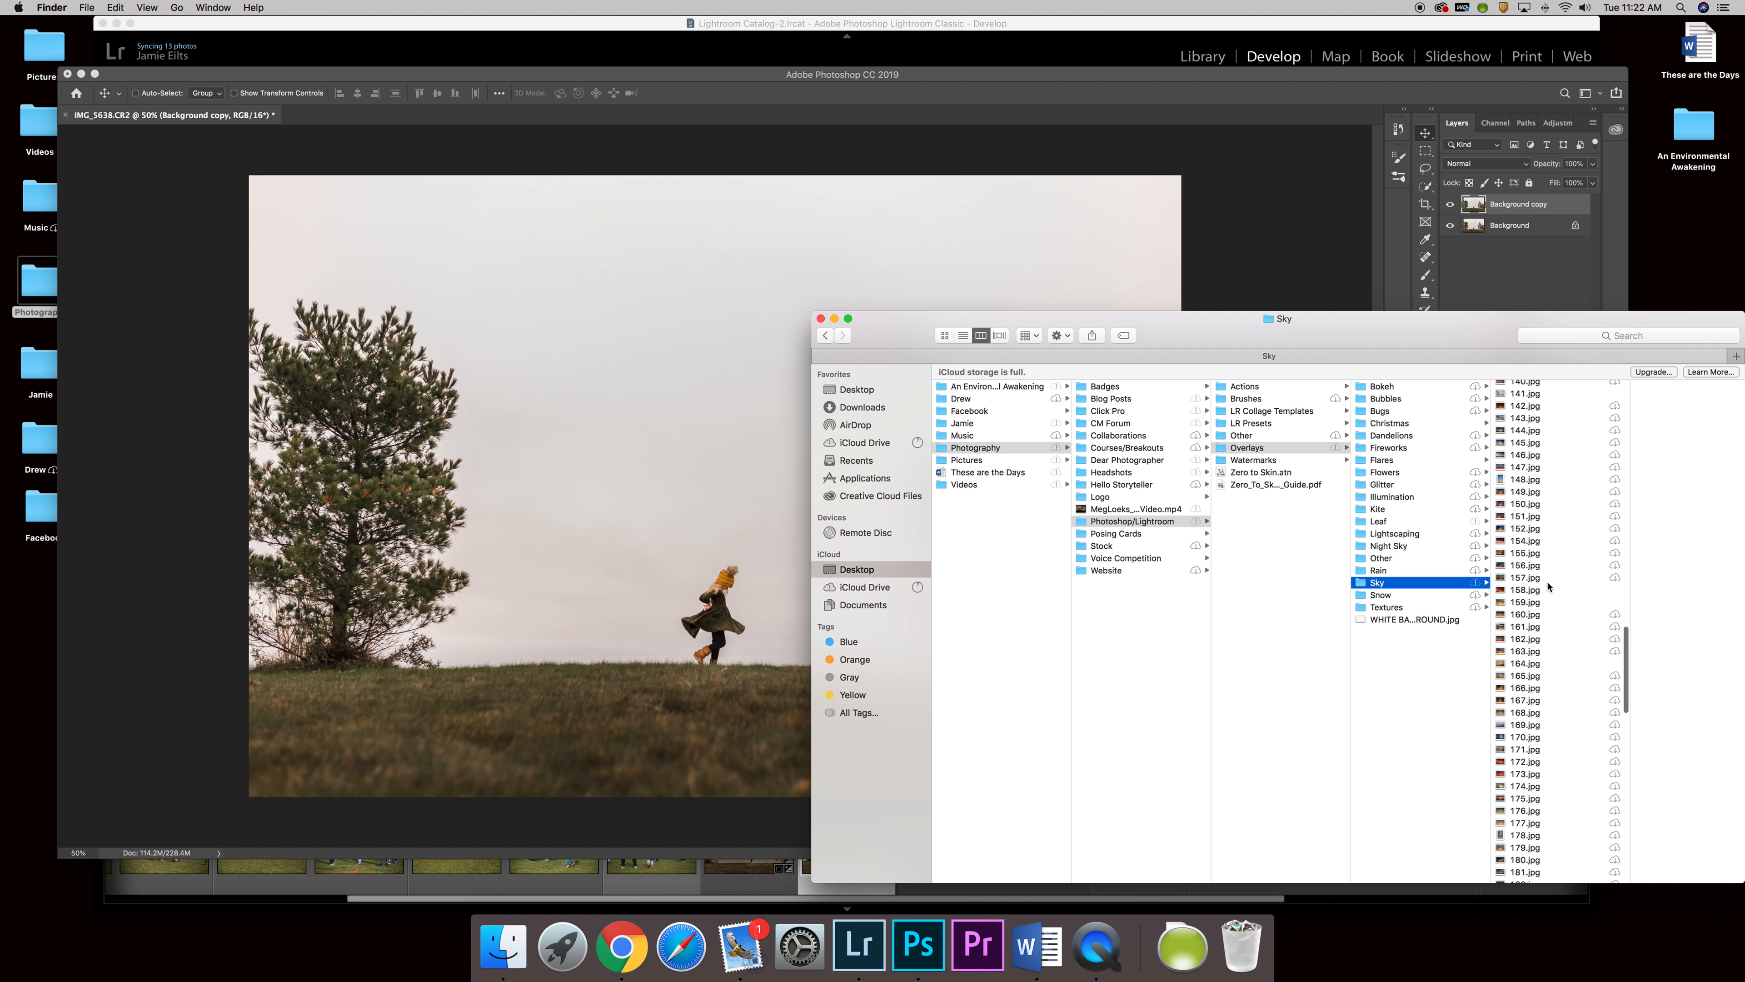
{"action": "scroll", "coordinate": [1550, 640], "scroll_direction": "down", "scroll_amount": 5}
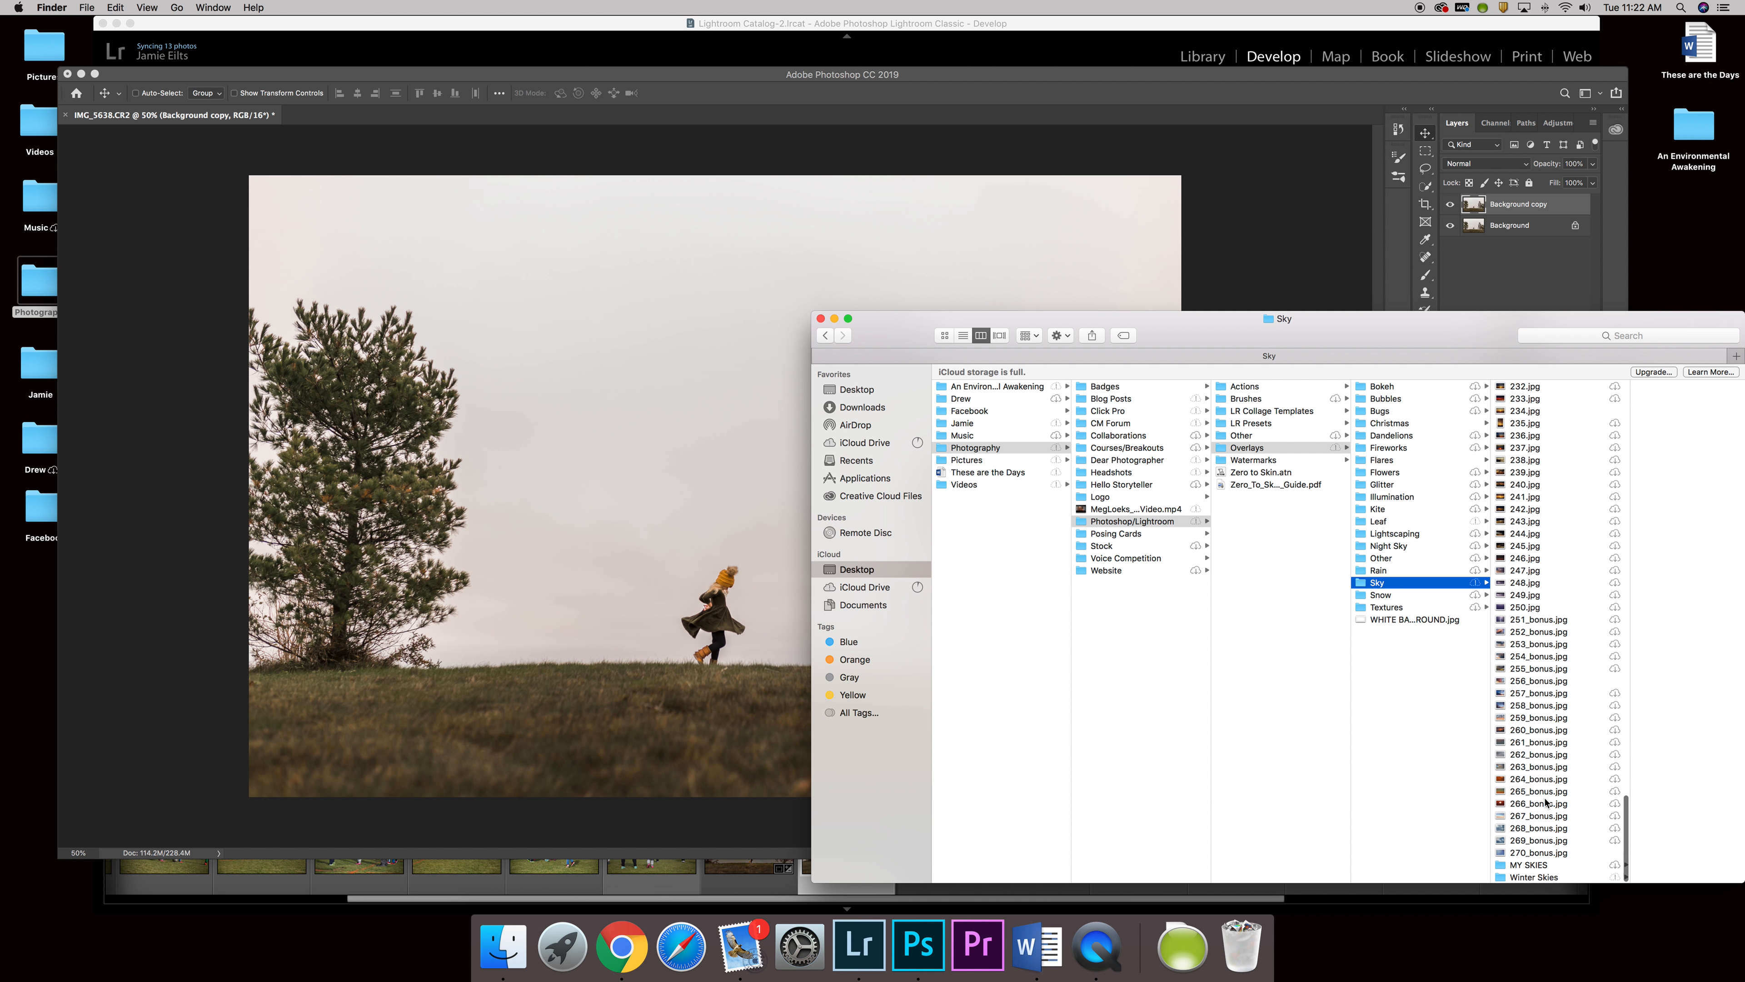
{"action": "left_click", "coordinate": [1532, 876]}
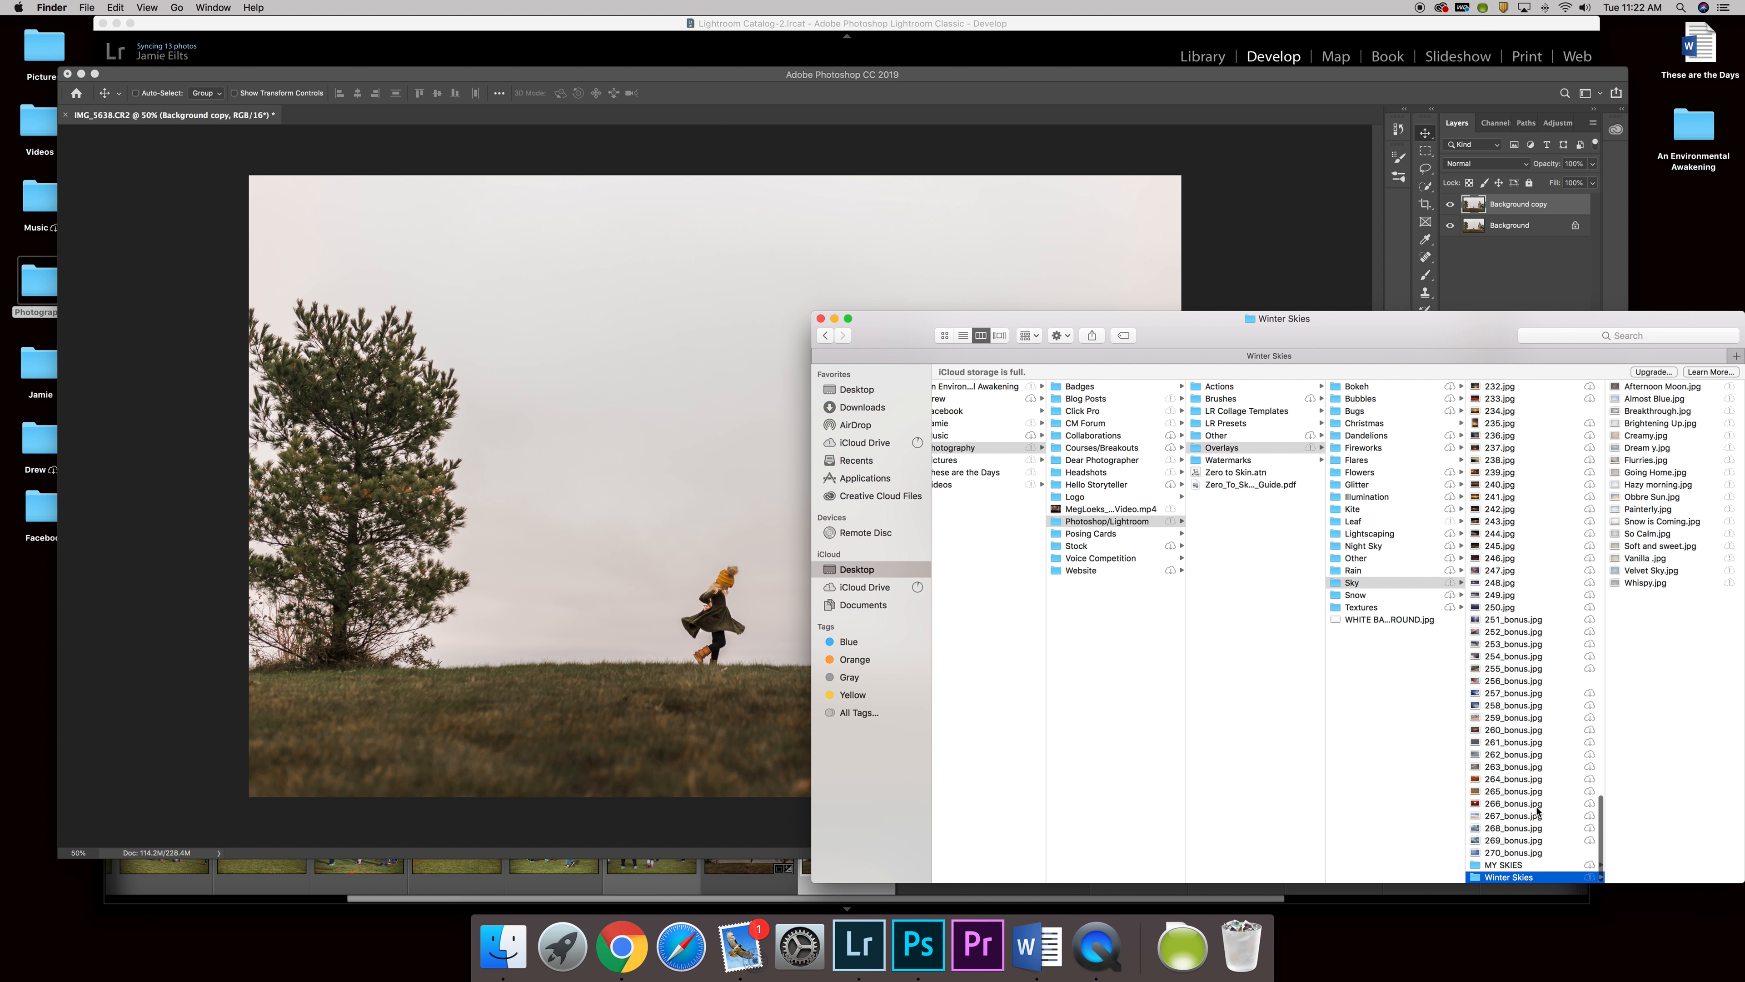
{"action": "left_click_drag", "start_coordinate": [1653, 410], "coordinate": [657, 342]}
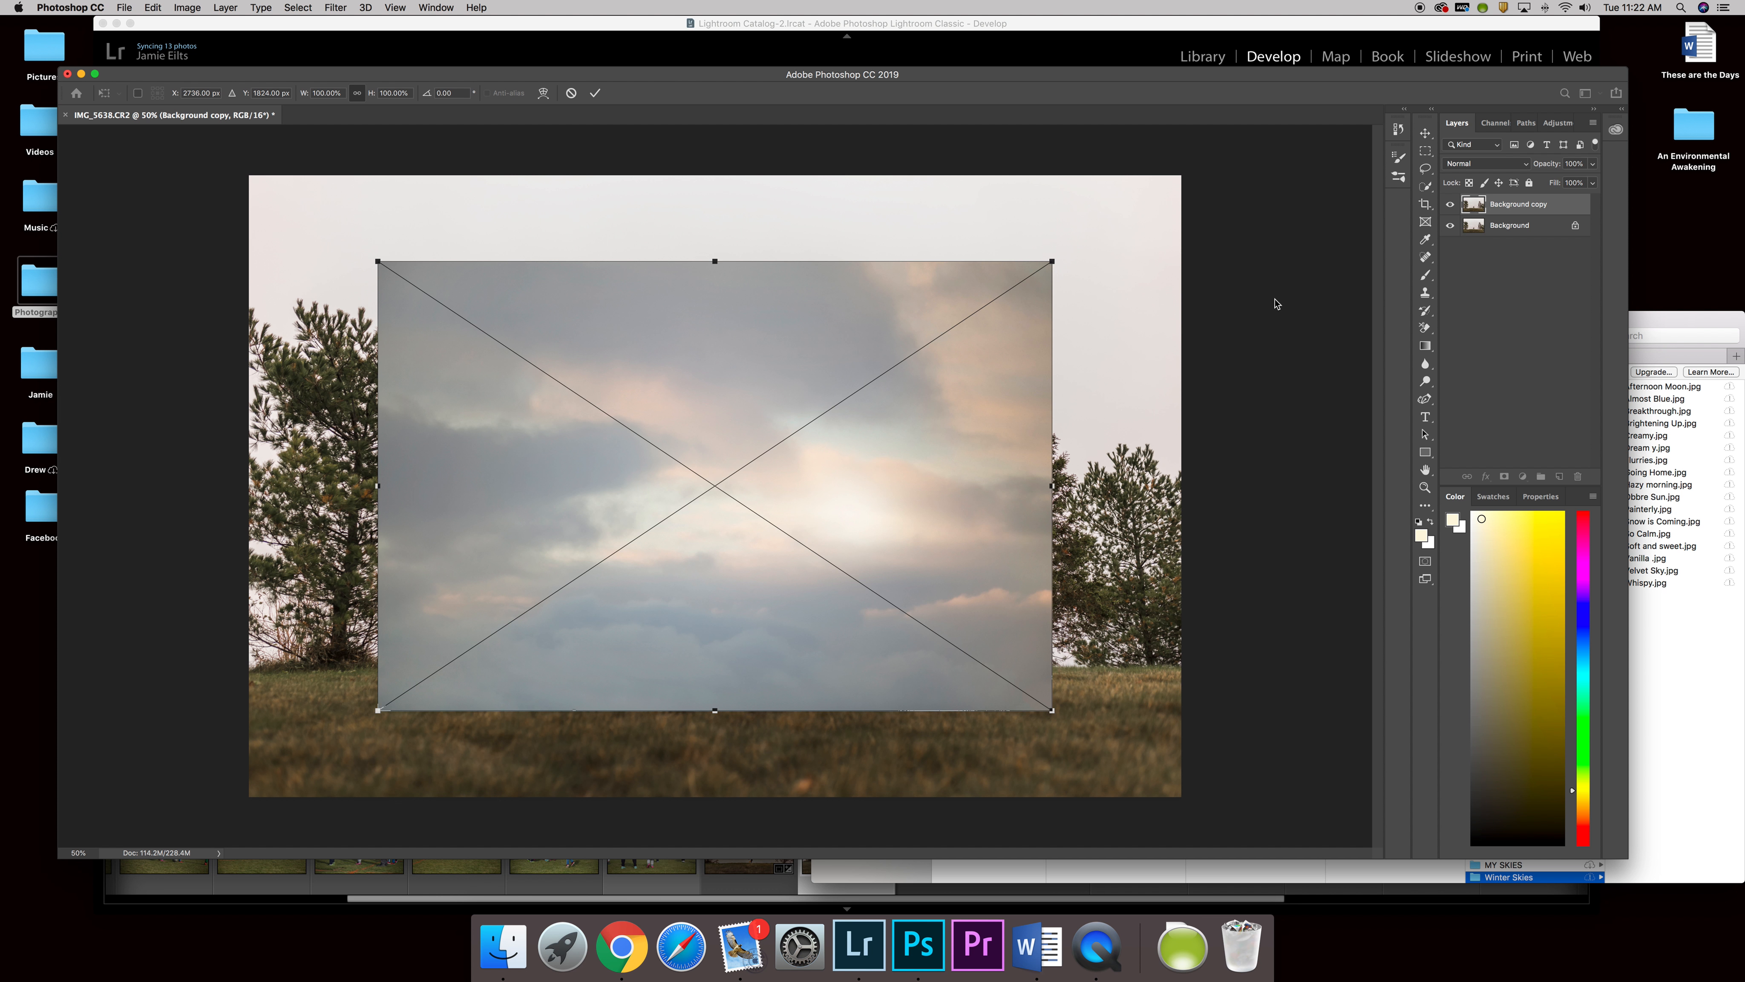
Step: Enlarge the placed sky to span the photo's full width and move its layer below Background copy
{"action": "left_click_drag", "start_coordinate": [1054, 261], "coordinate": [1213, 167]}
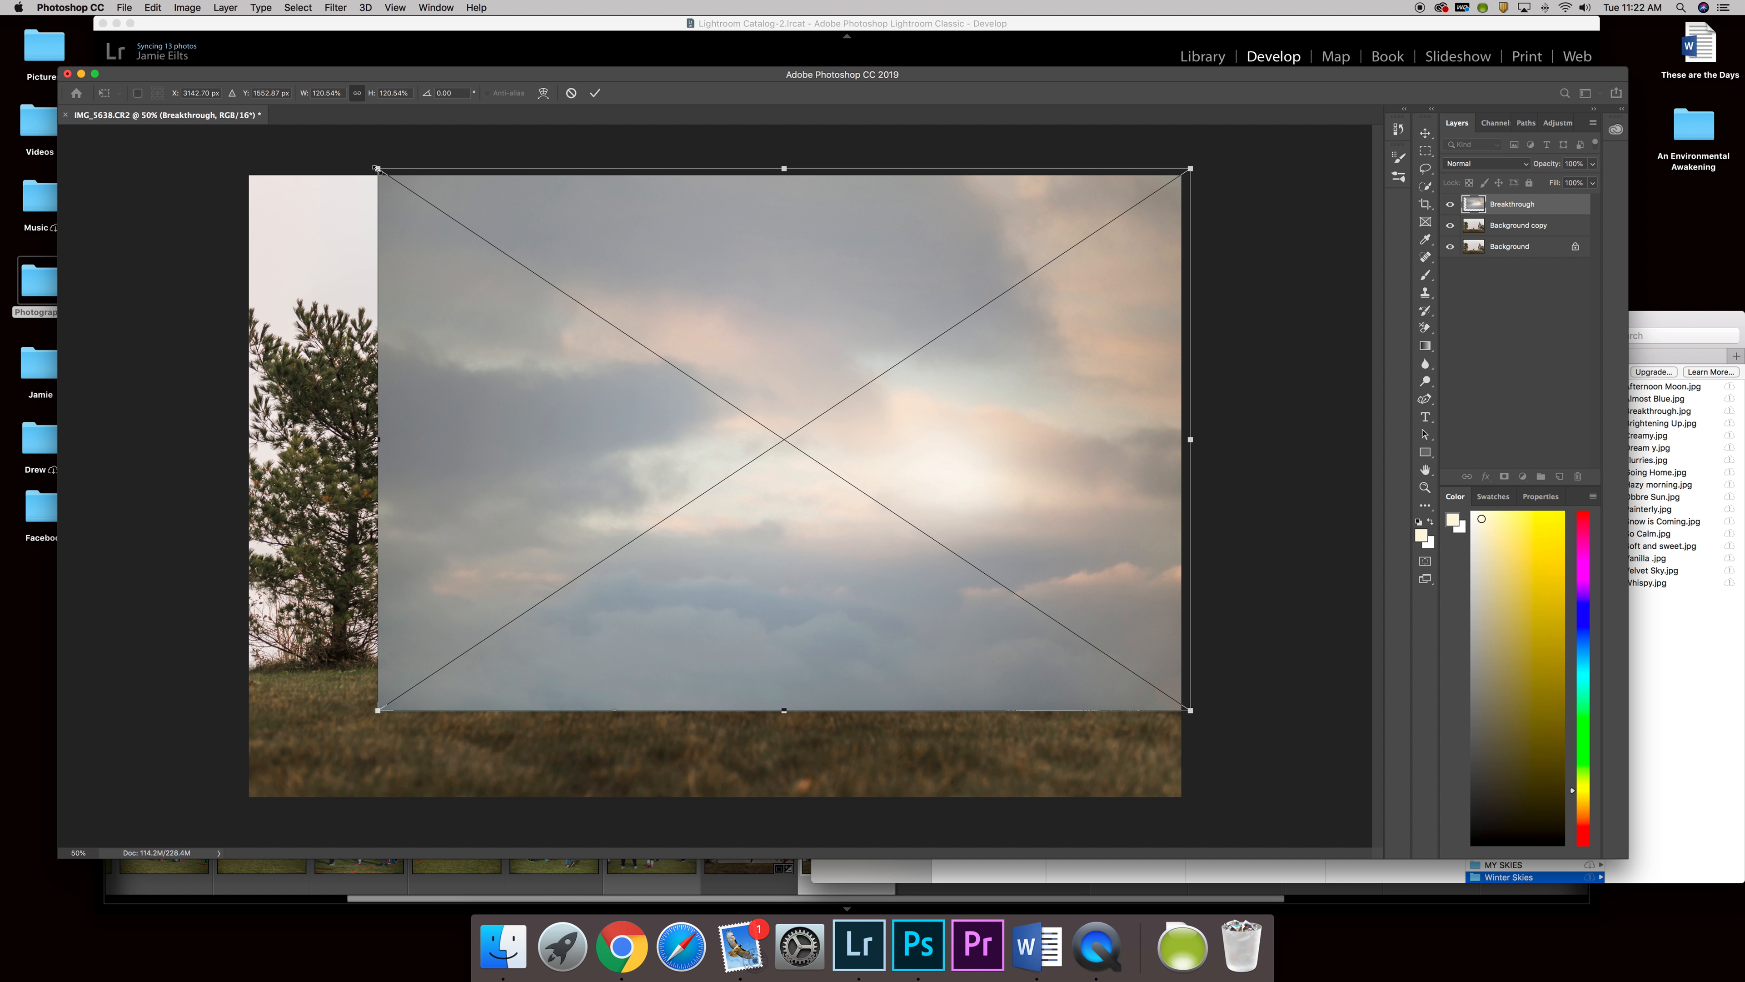
{"action": "left_click_drag", "start_coordinate": [376, 168], "coordinate": [205, 131]}
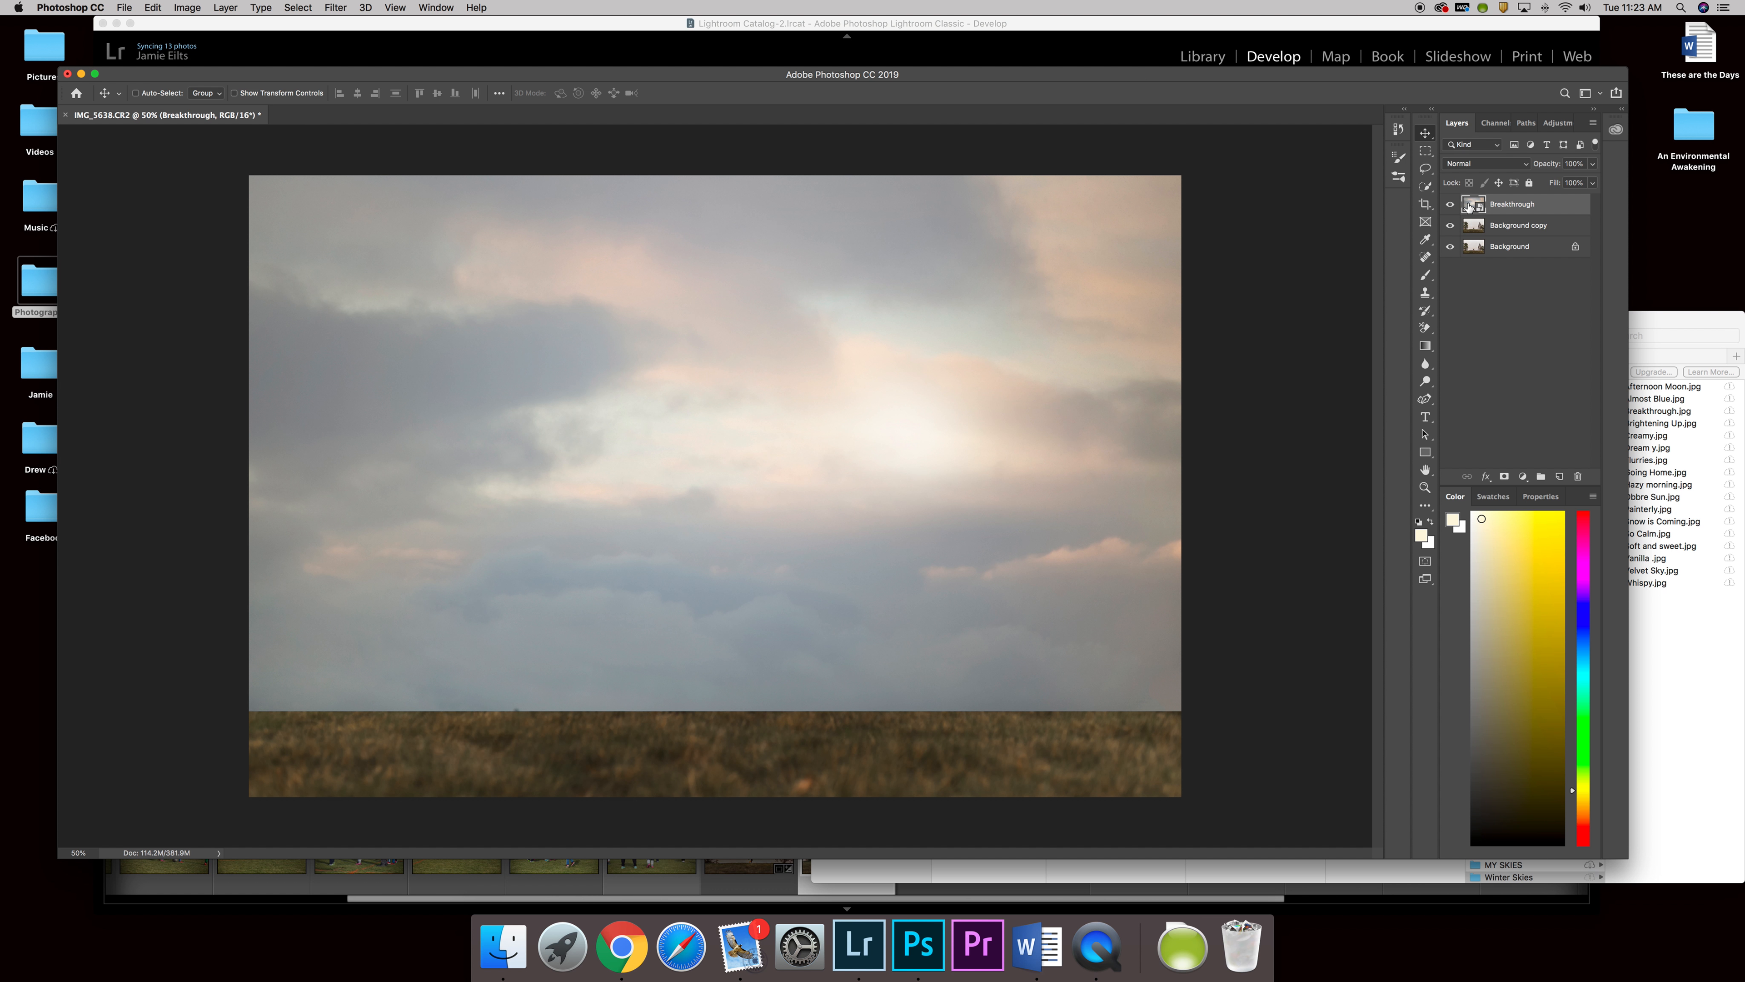
{"action": "left_click_drag", "start_coordinate": [1469, 206], "coordinate": [1516, 235]}
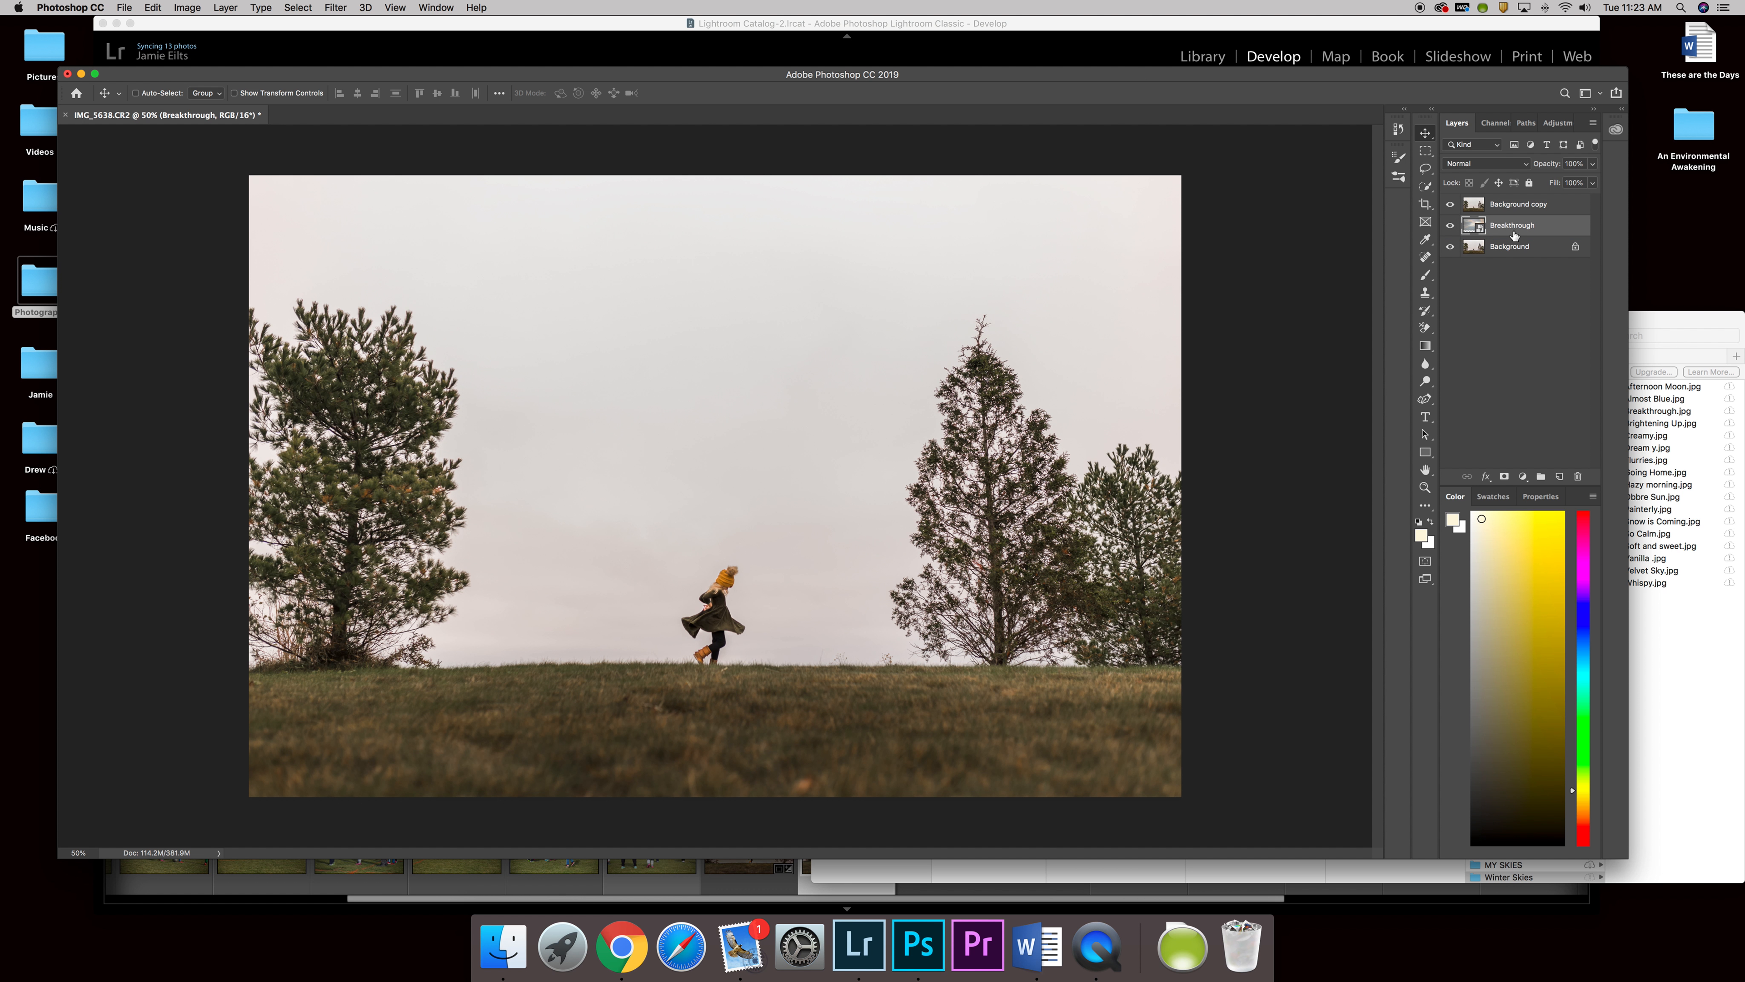
Step: Compare the colour channels of the Background copy layer and duplicate the Blue channel
{"action": "left_click", "coordinate": [1469, 206]}
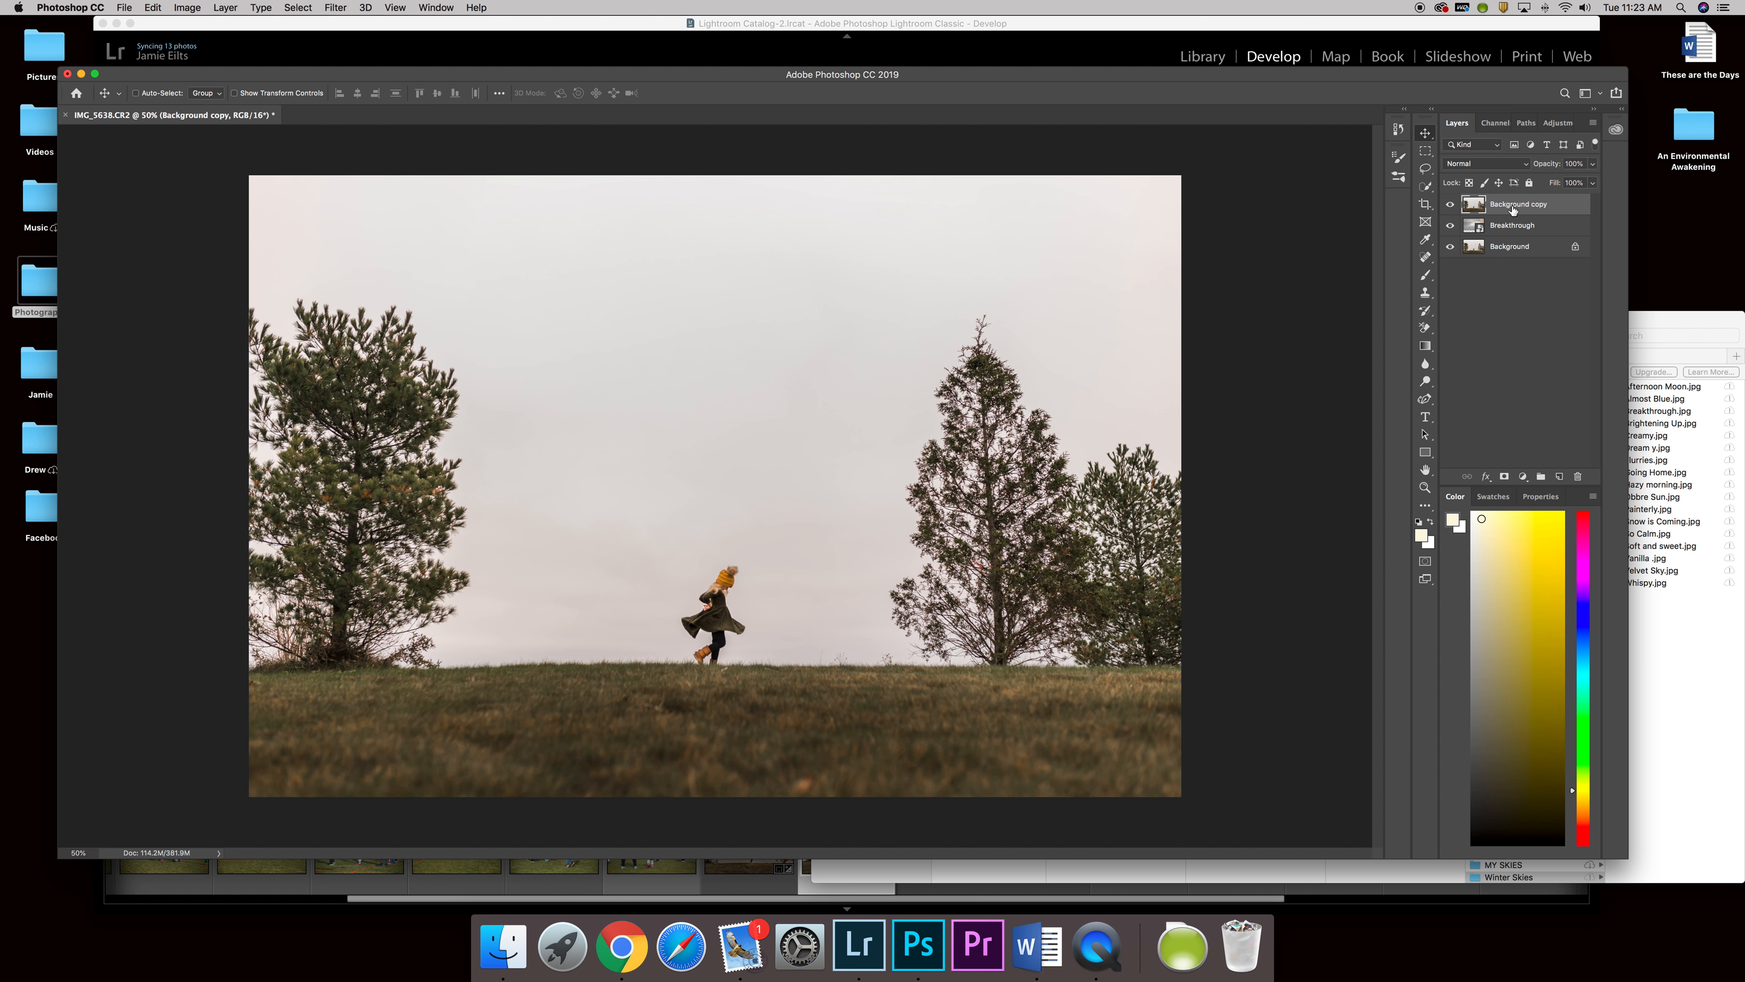
{"action": "left_click", "coordinate": [1499, 123]}
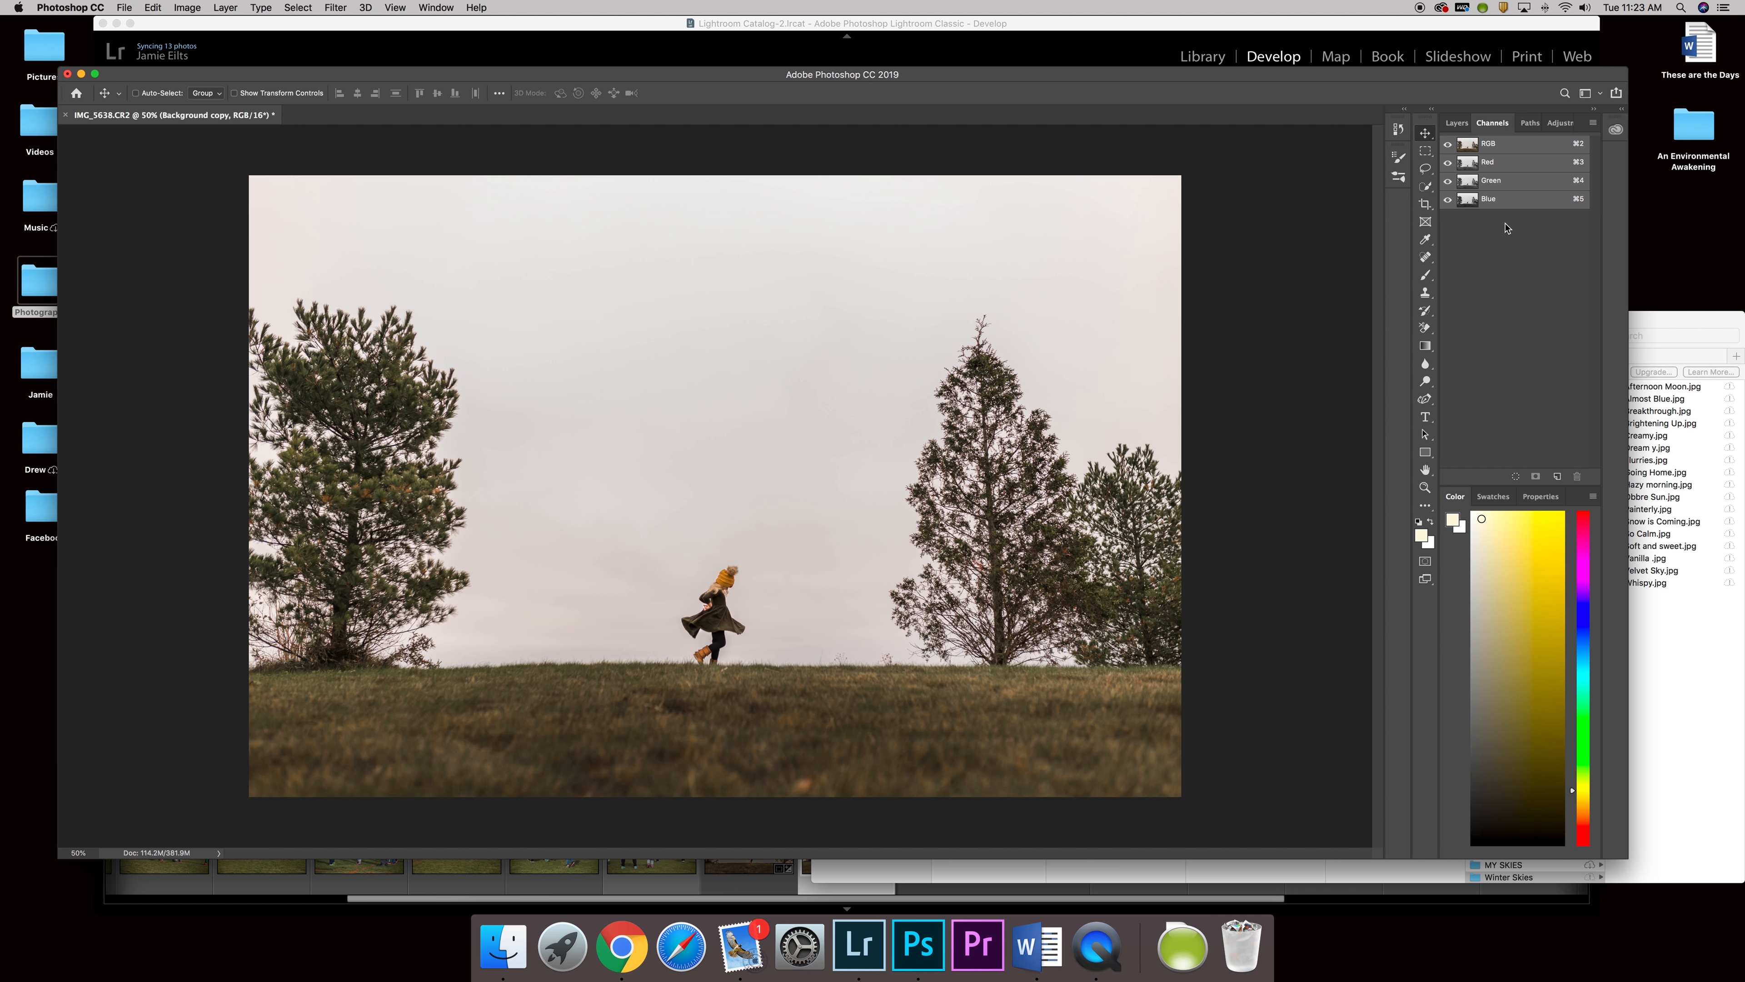
{"action": "left_click", "coordinate": [1473, 200]}
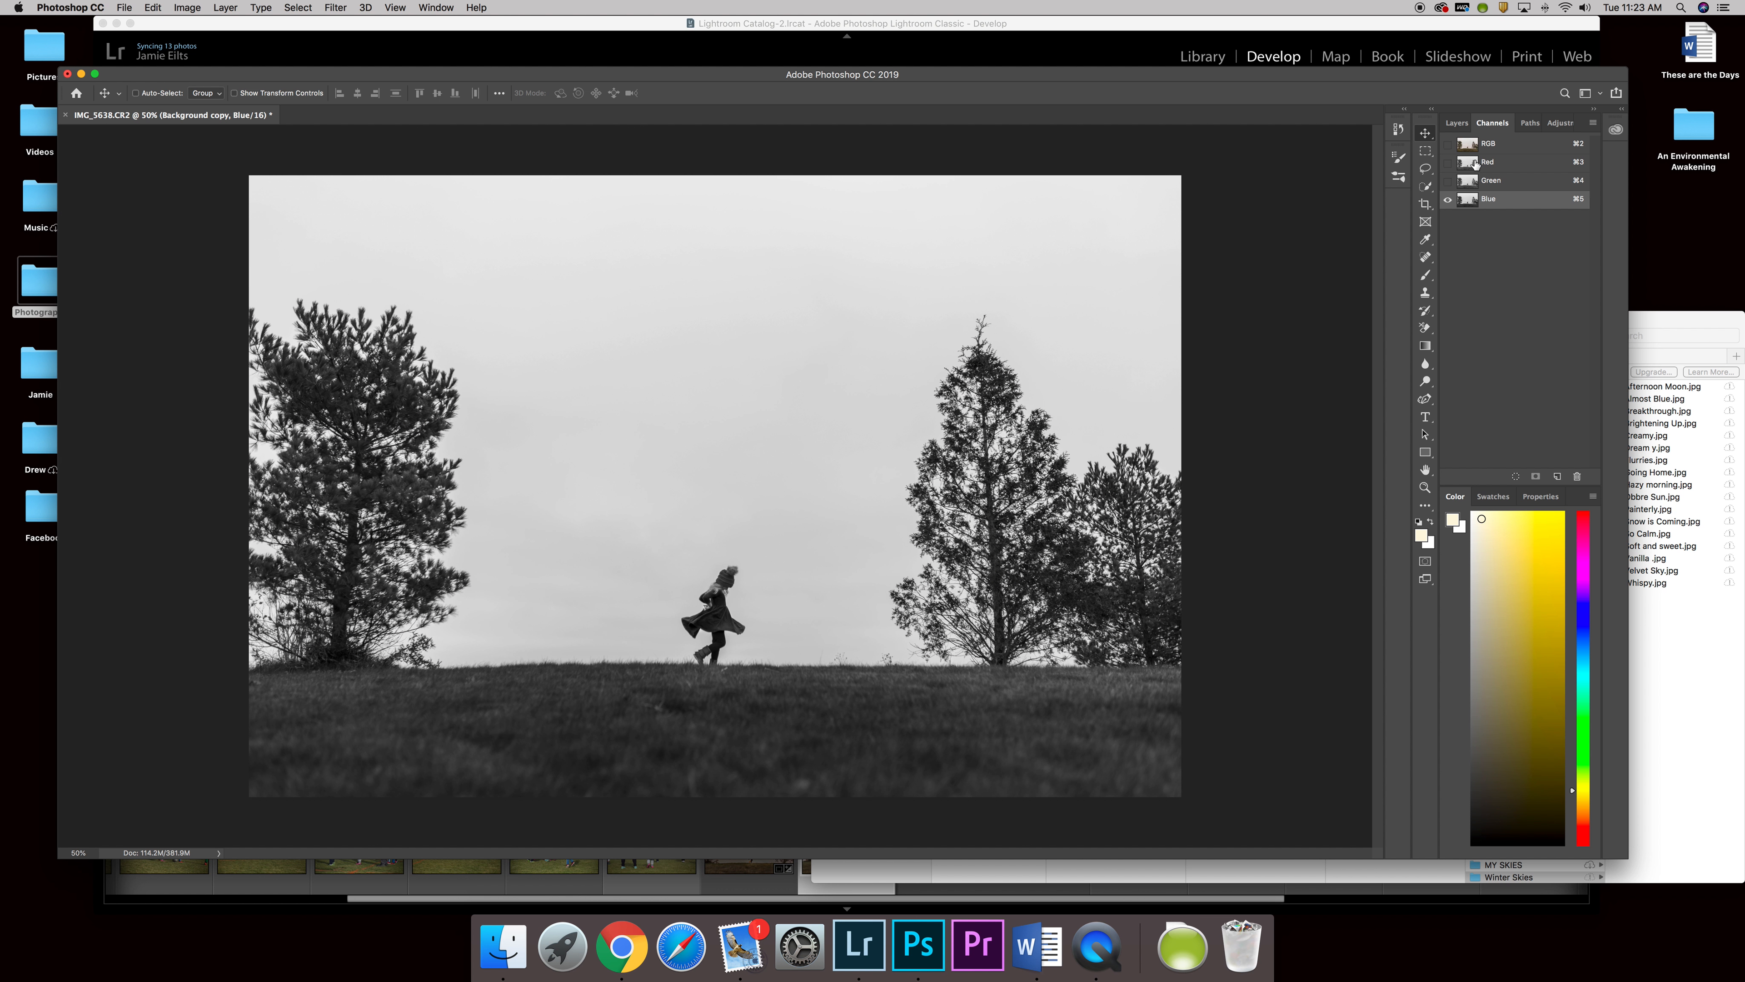
{"action": "left_click", "coordinate": [1475, 163]}
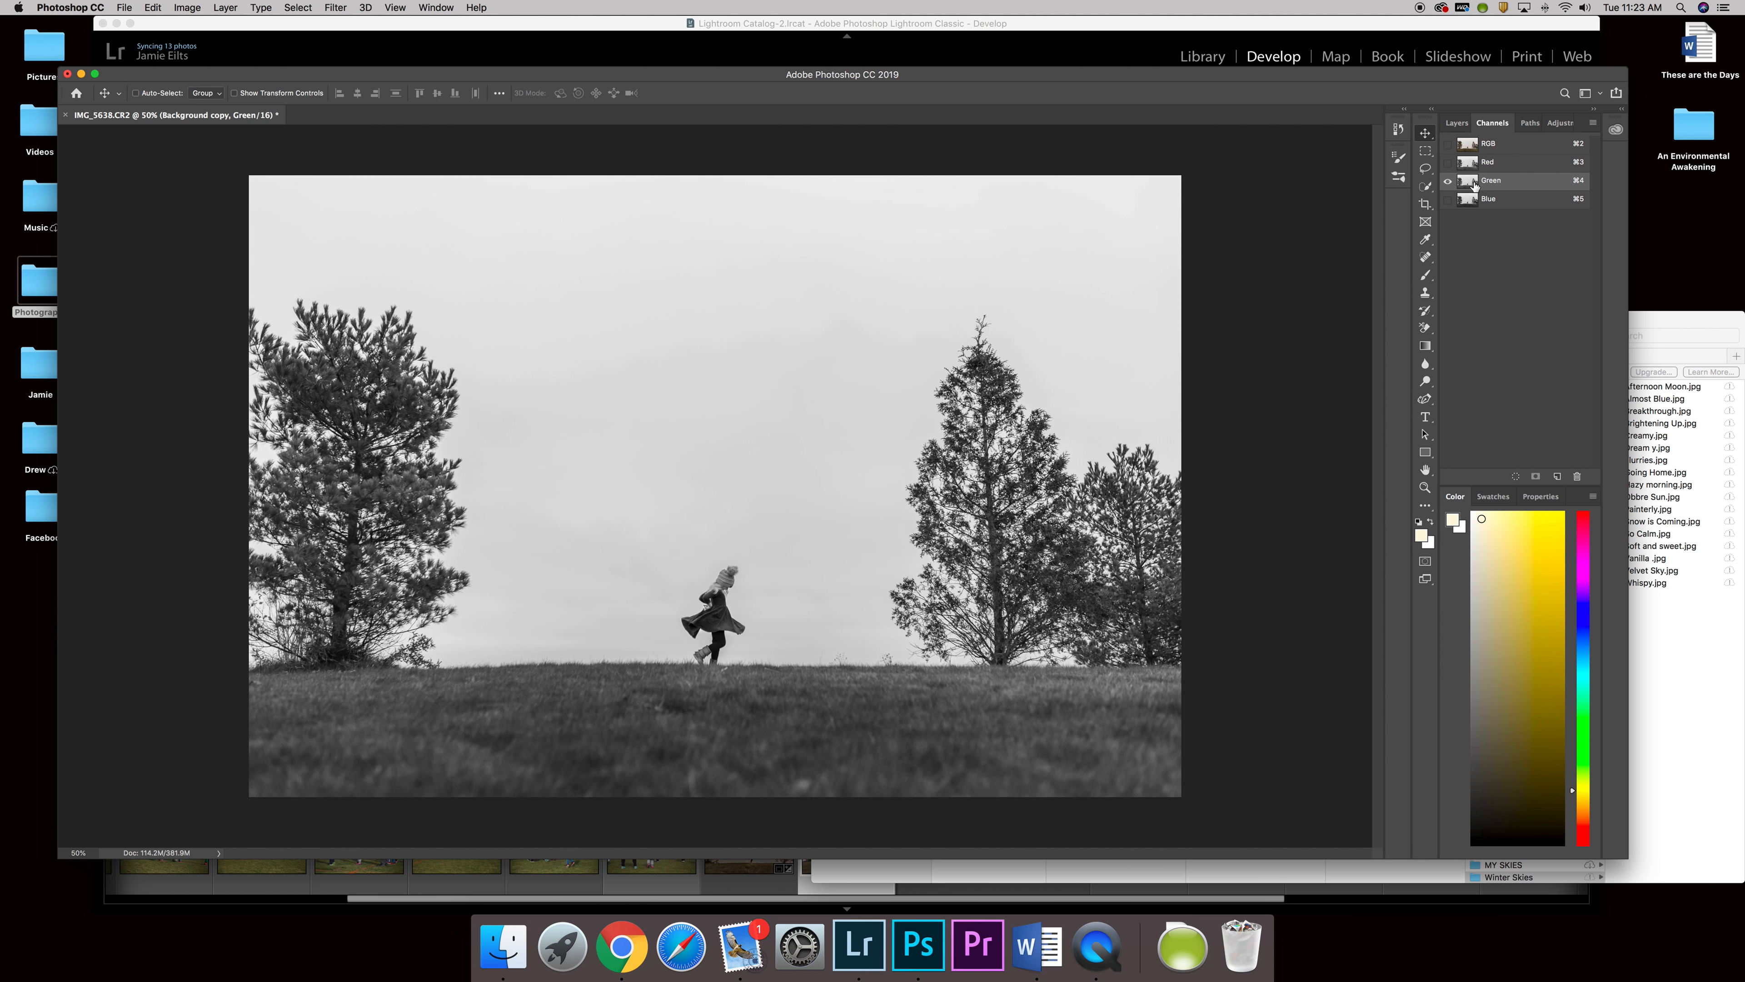
{"action": "left_click", "coordinate": [1470, 200]}
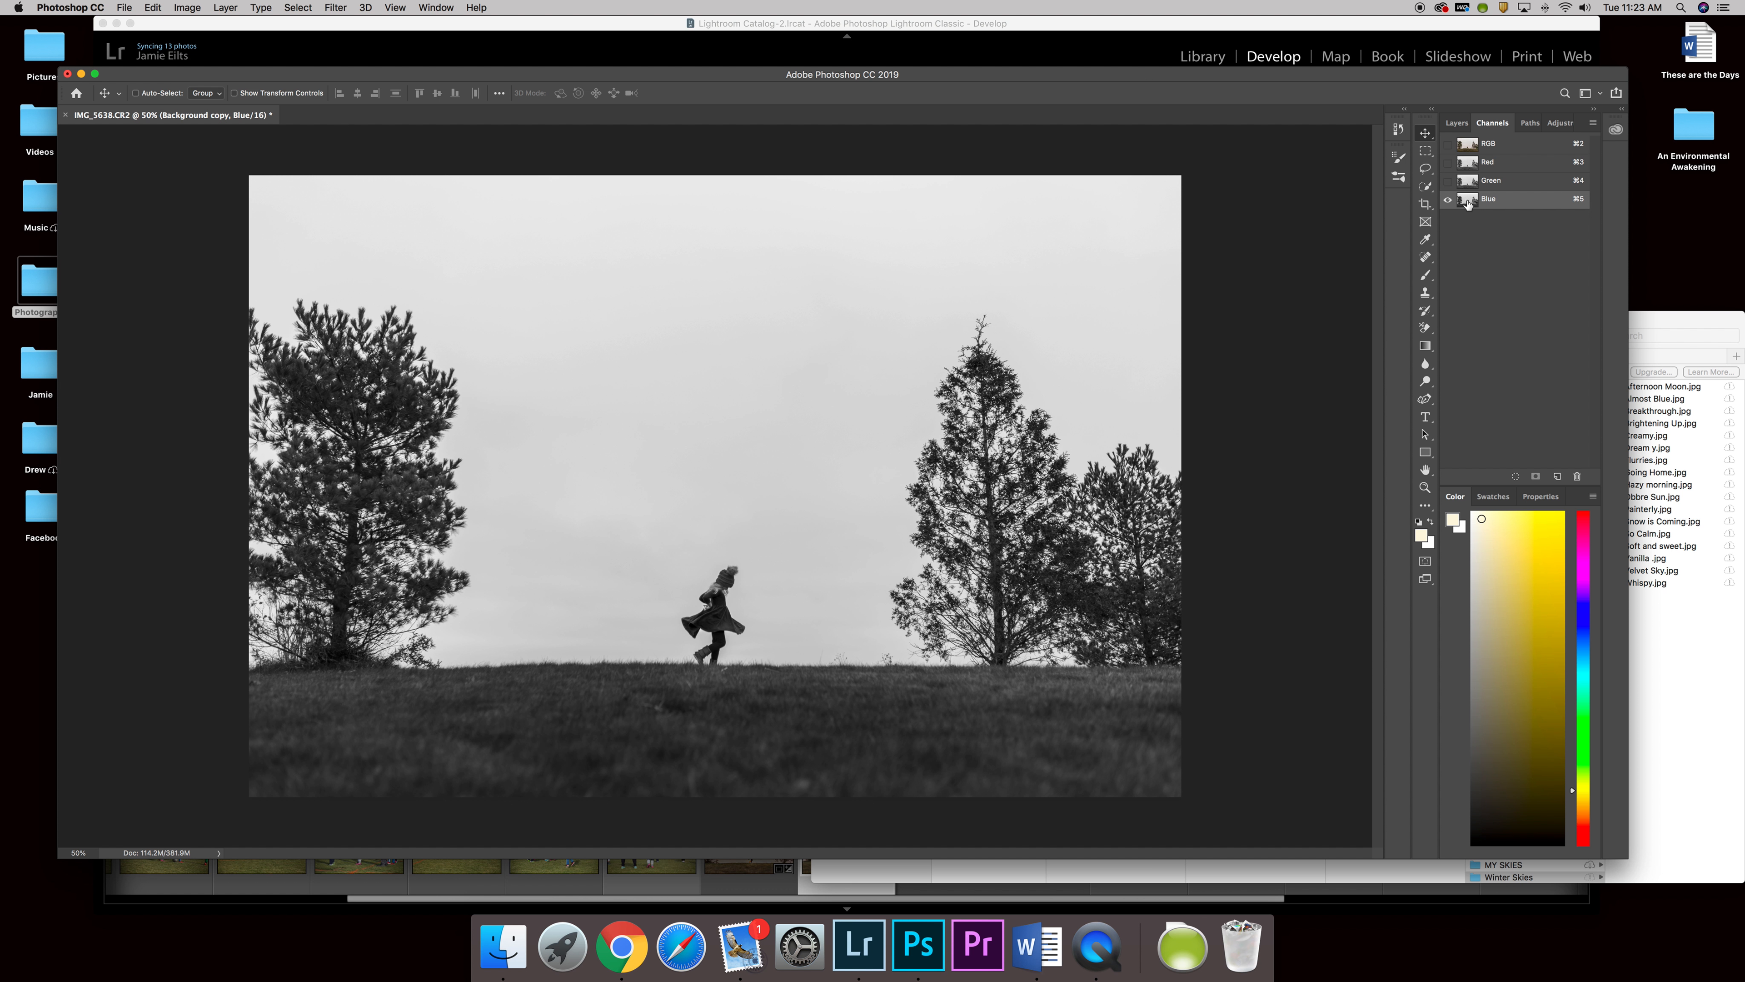
{"action": "left_click_drag", "start_coordinate": [1469, 204], "coordinate": [1560, 478]}
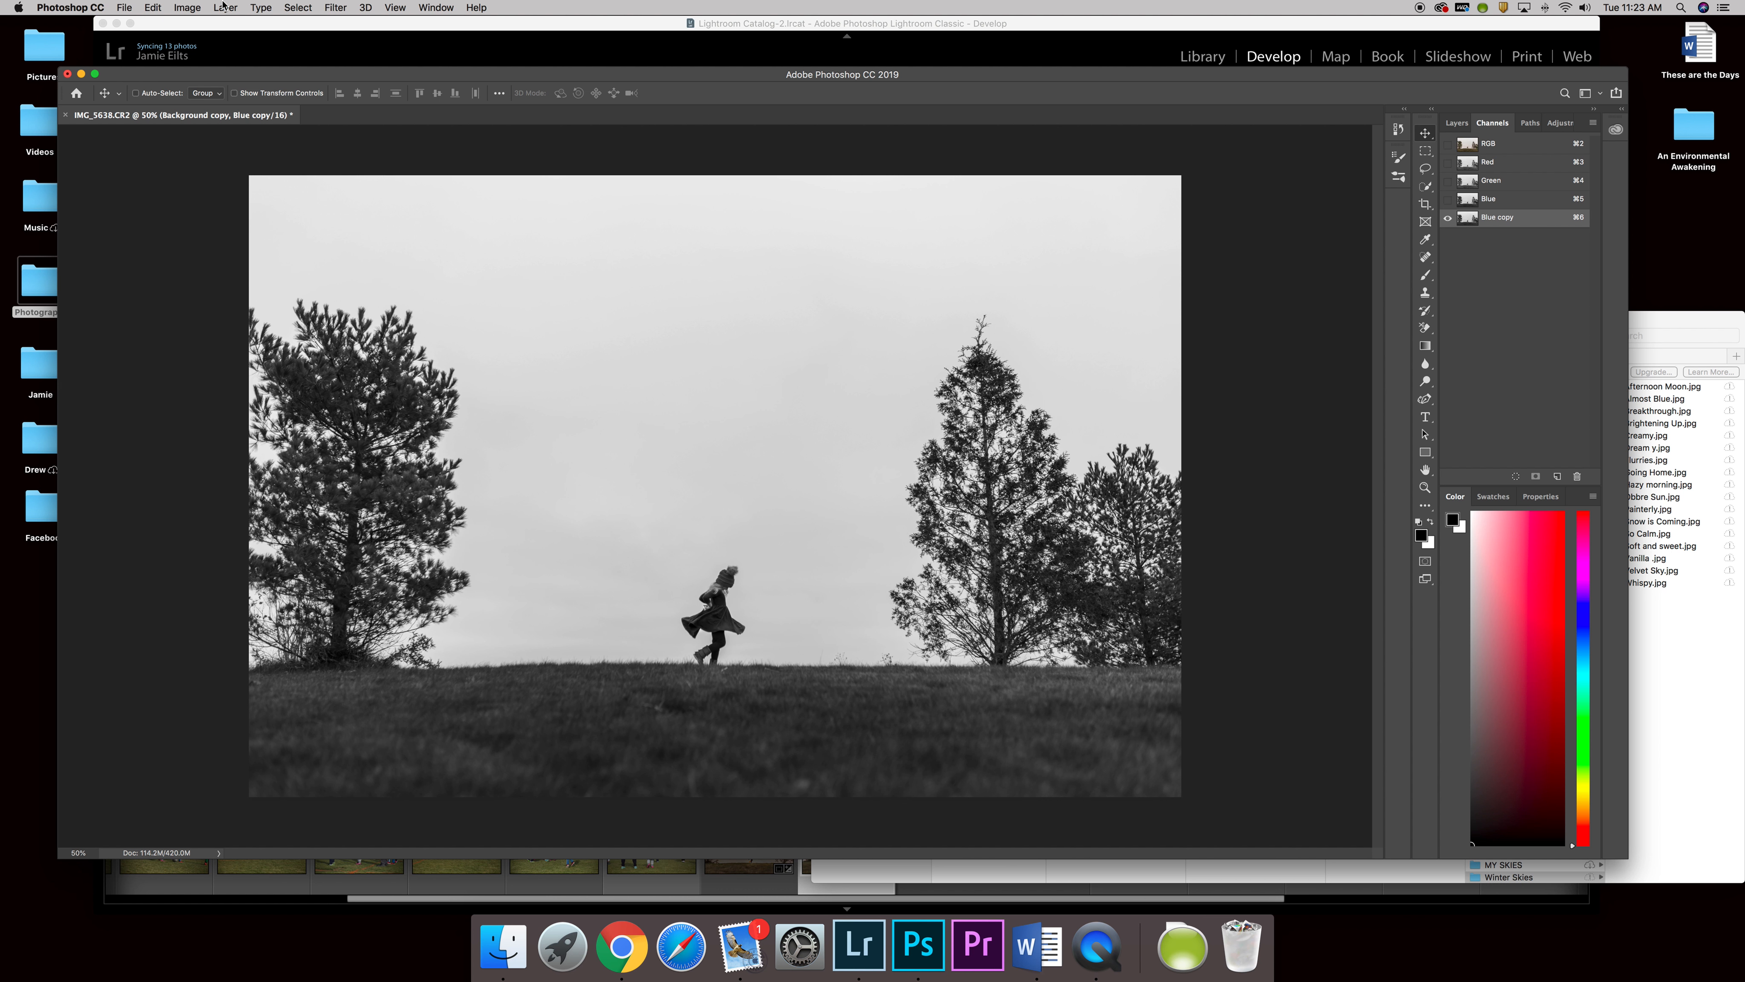
Step: Apply Levels to the Blue copy channel, raising the black input level until the trees, girl and ground are nearly solid black
{"action": "left_click", "coordinate": [186, 7]}
{"action": "mouse_move", "coordinate": [211, 44]}
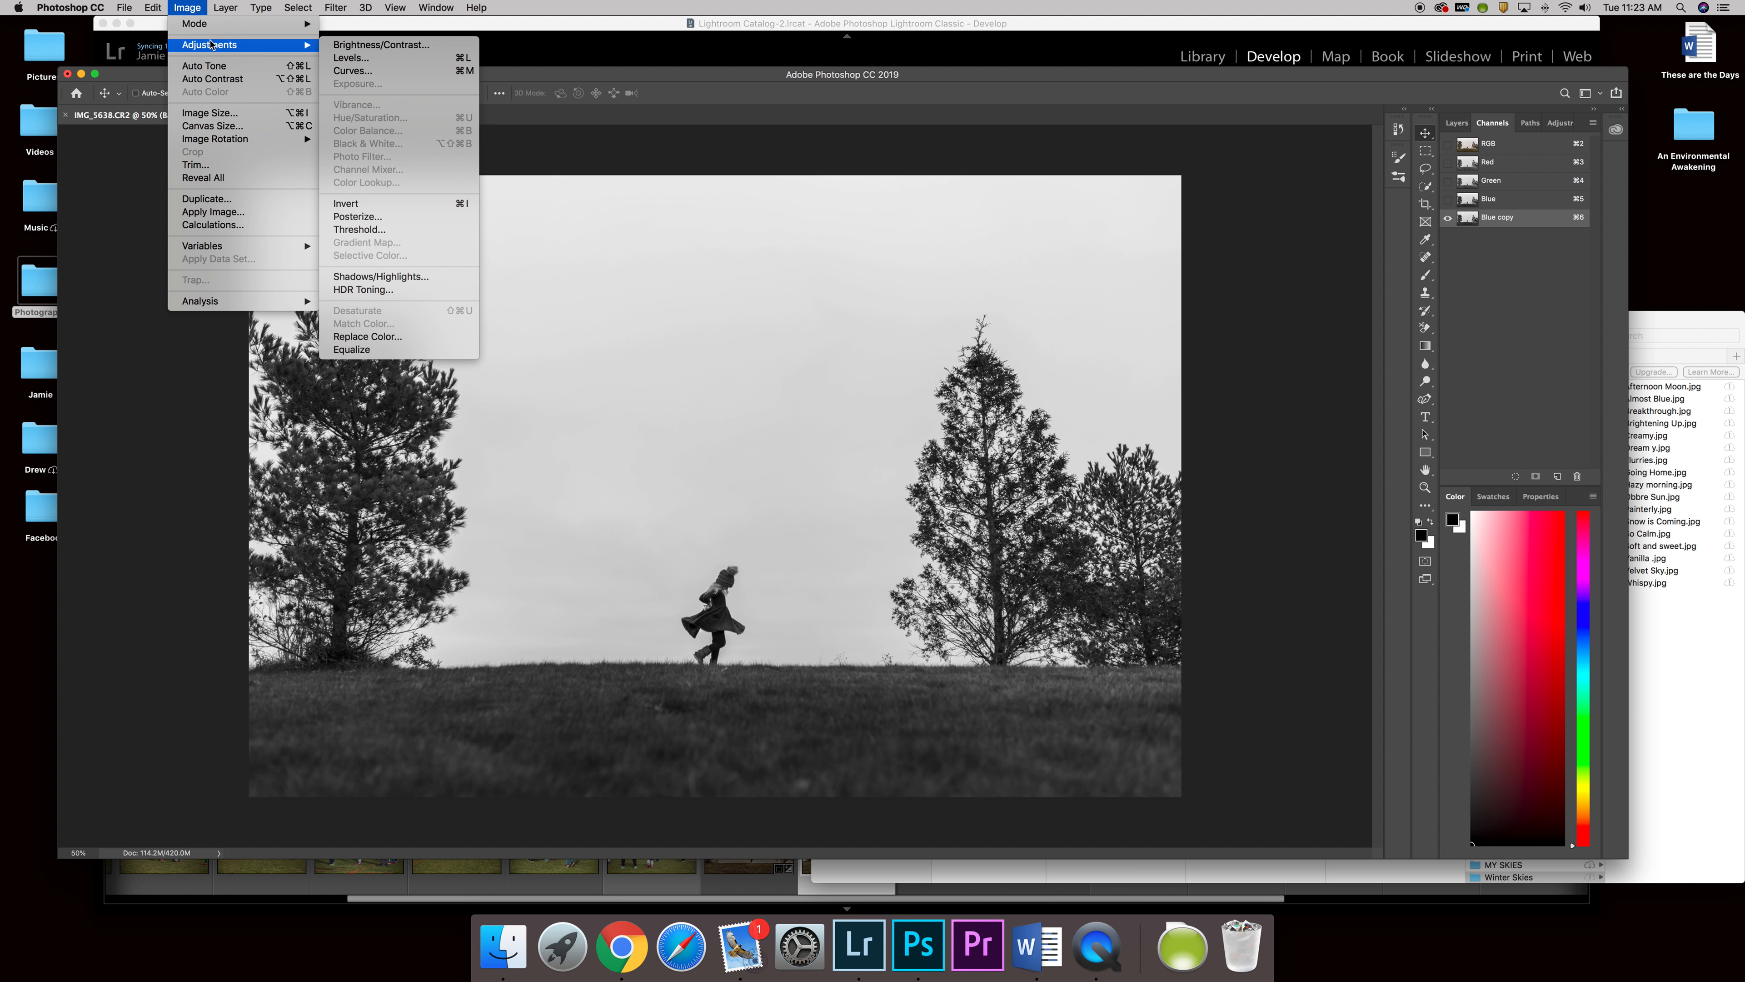
{"action": "left_click", "coordinate": [350, 58]}
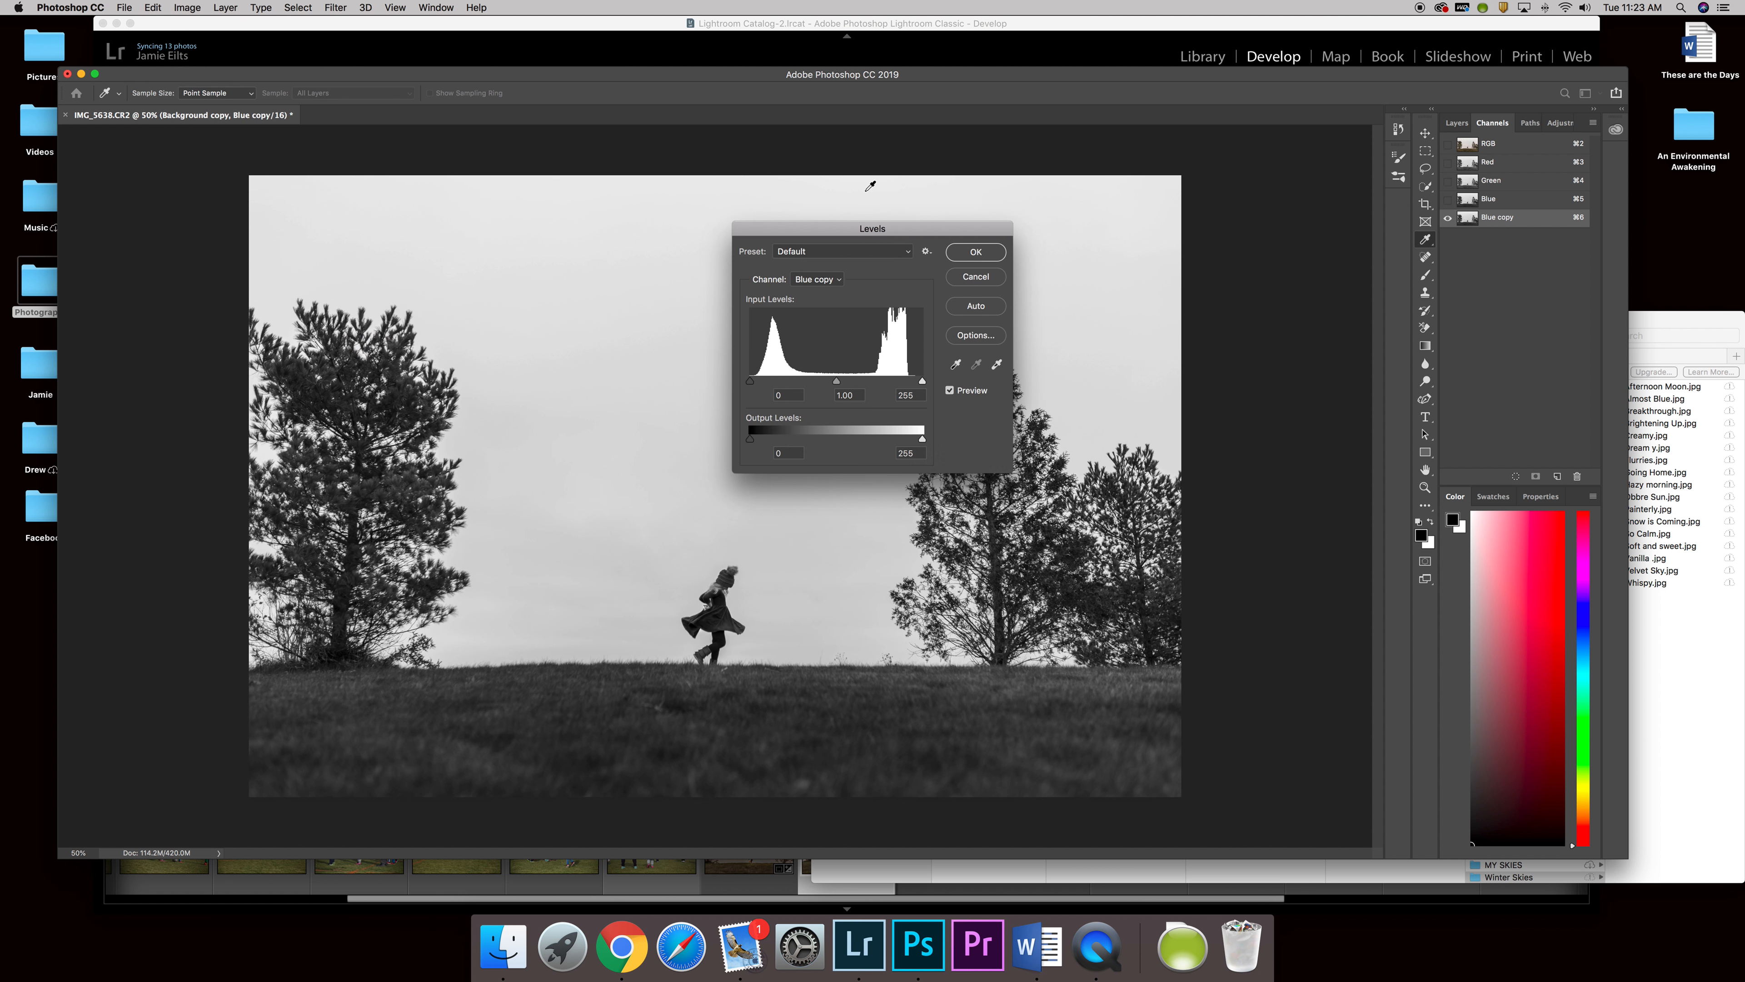
{"action": "left_click_drag", "start_coordinate": [750, 381], "coordinate": [784, 386]}
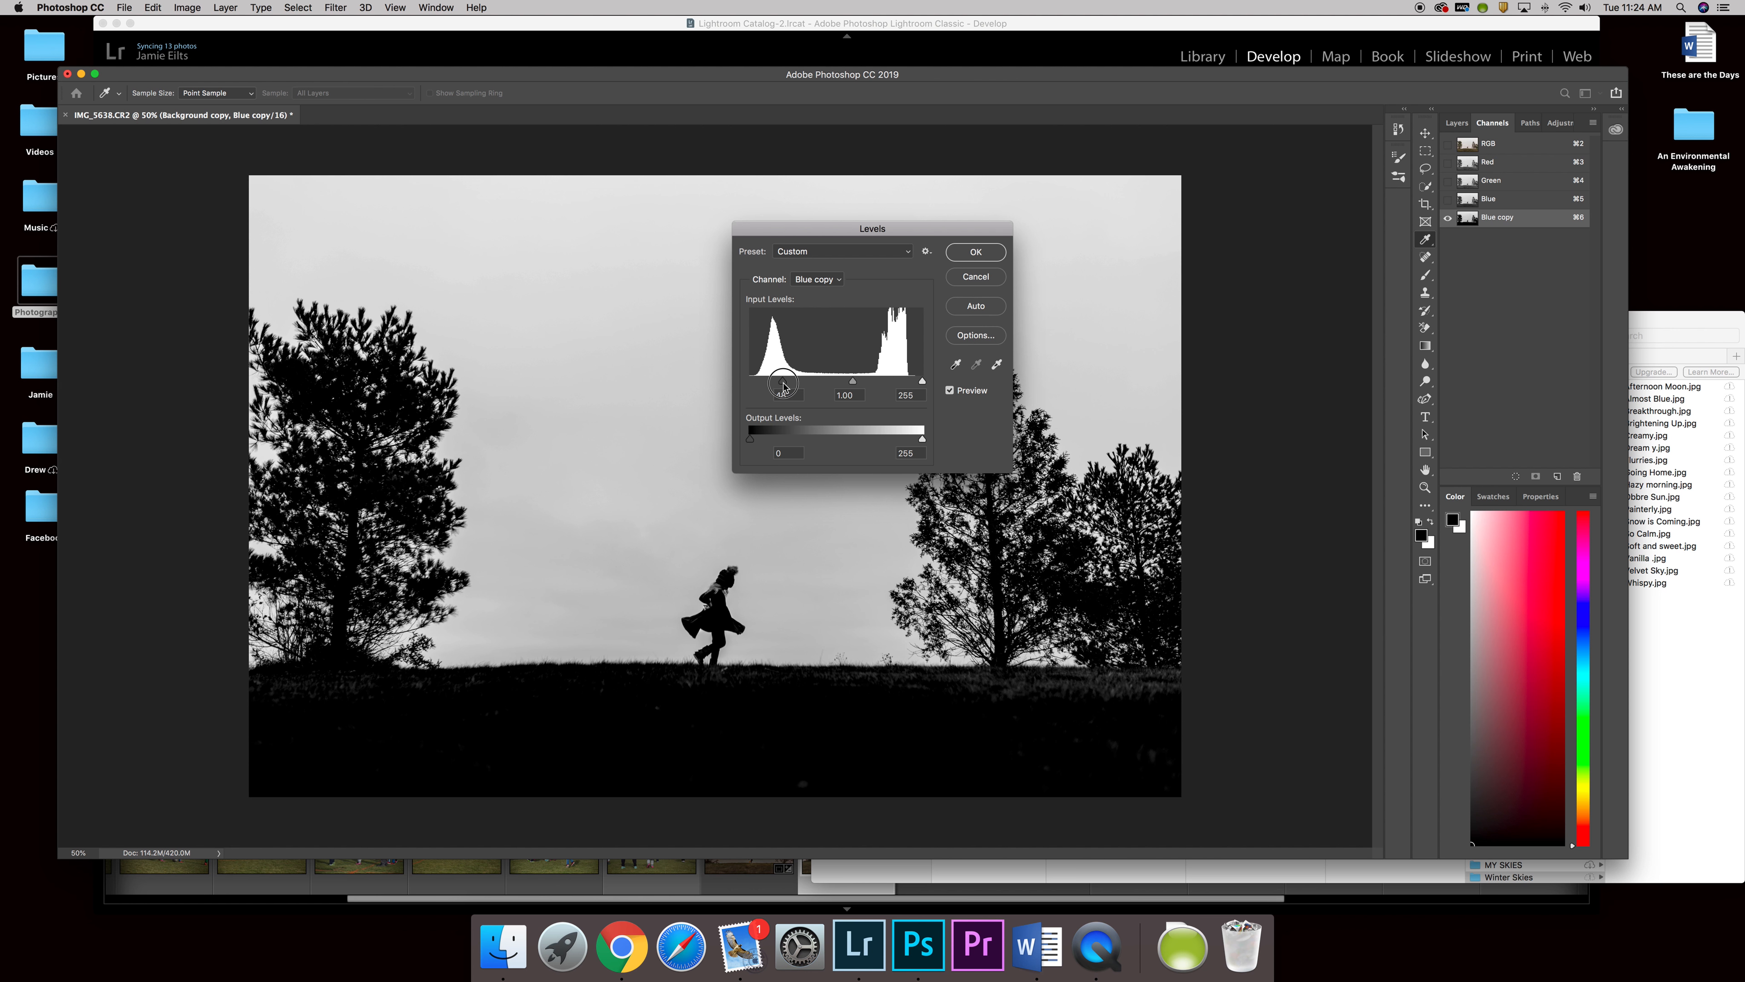
{"action": "left_click_drag", "start_coordinate": [784, 387], "coordinate": [786, 388]}
{"action": "left_click", "coordinate": [976, 252]}
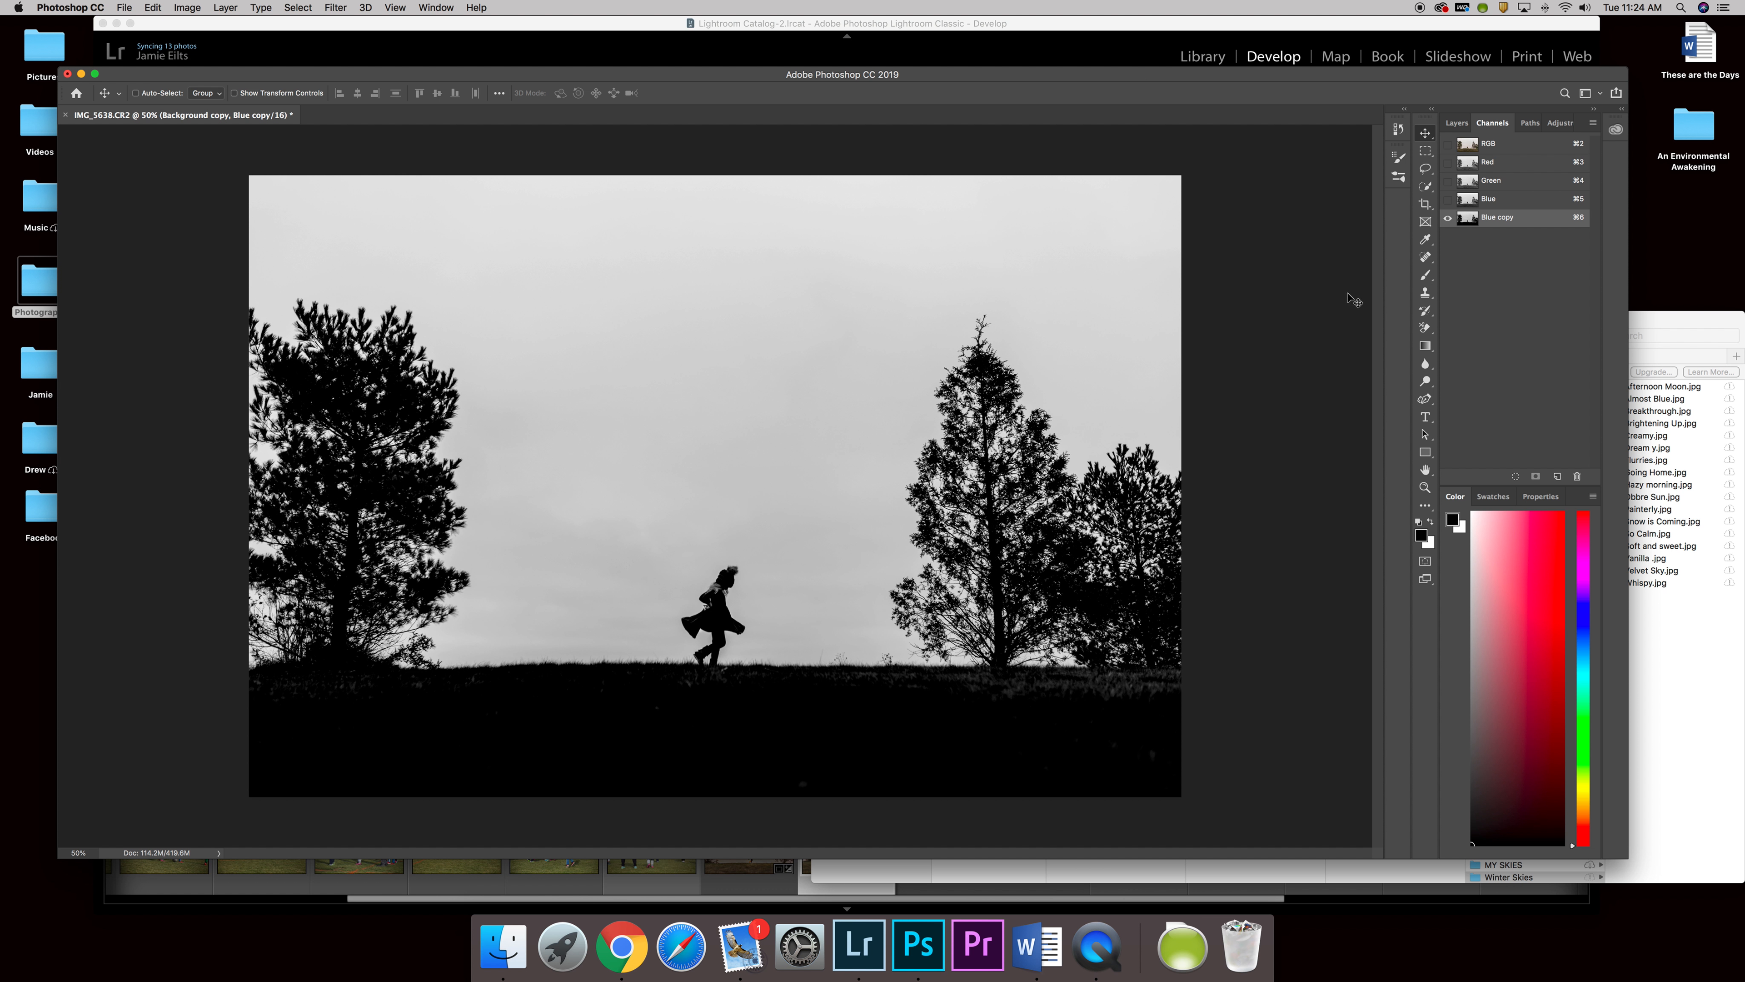
Step: Show the RGB composite channel, hide the Blue copy channel and return to the layer list
{"action": "left_click", "coordinate": [1448, 144]}
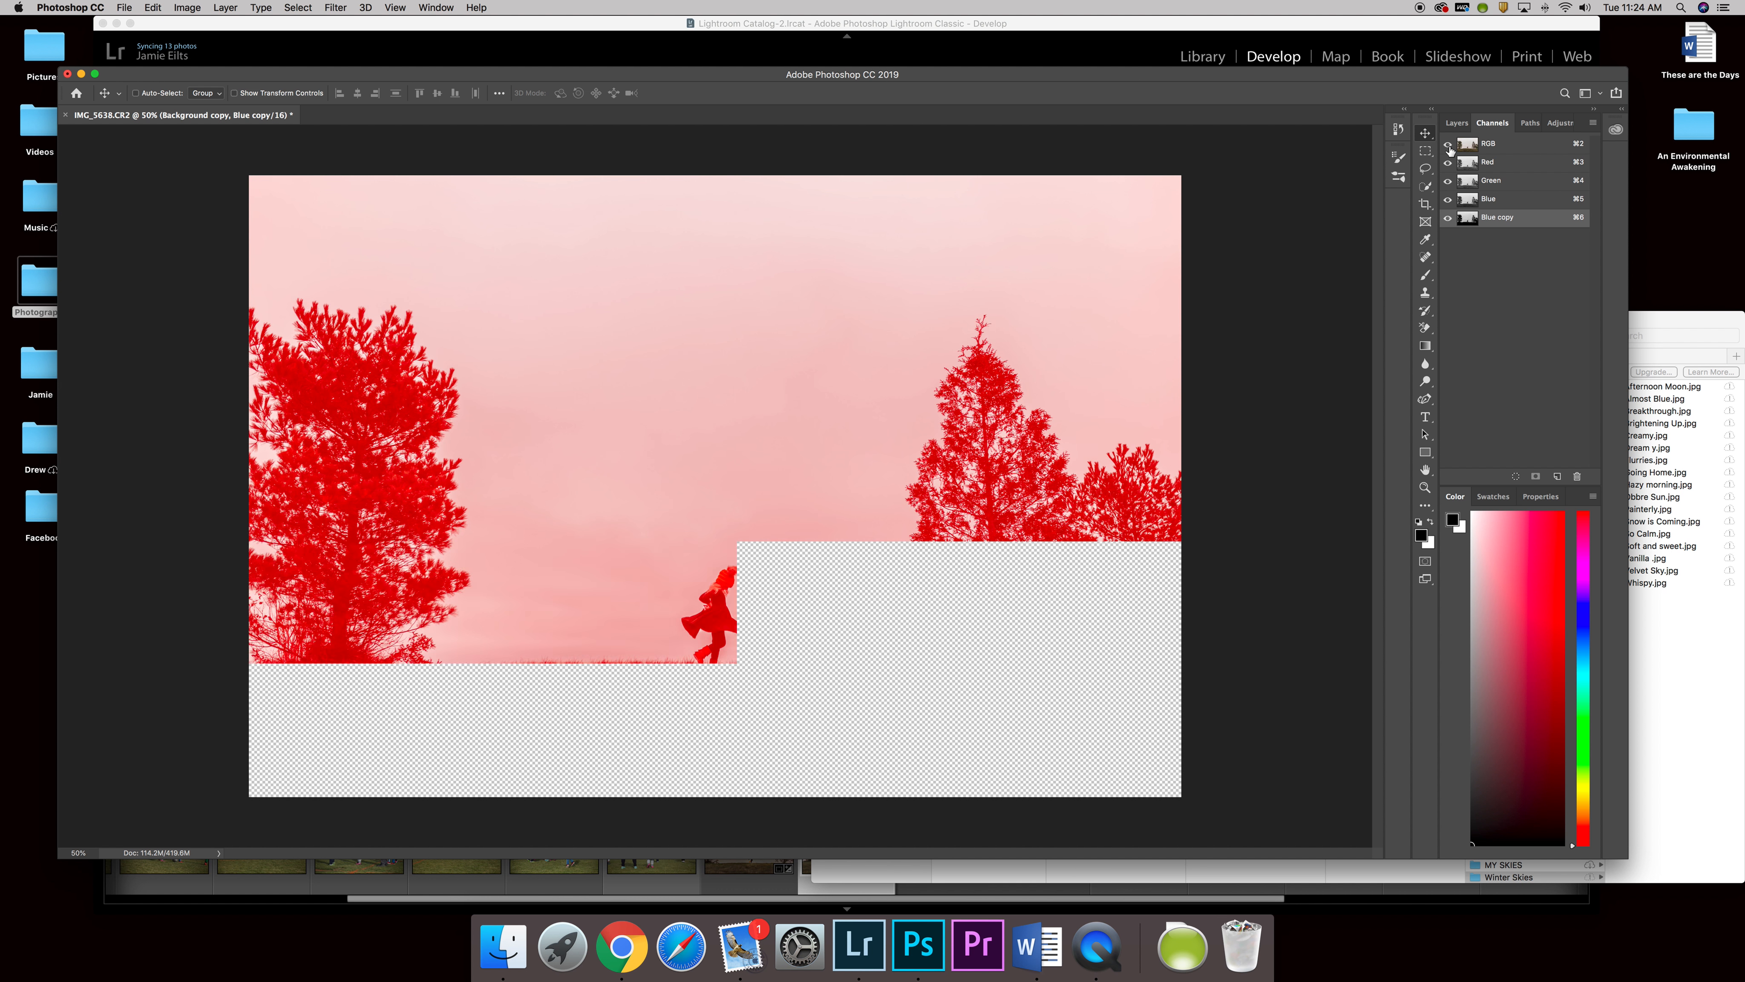
{"action": "left_click", "coordinate": [1449, 220]}
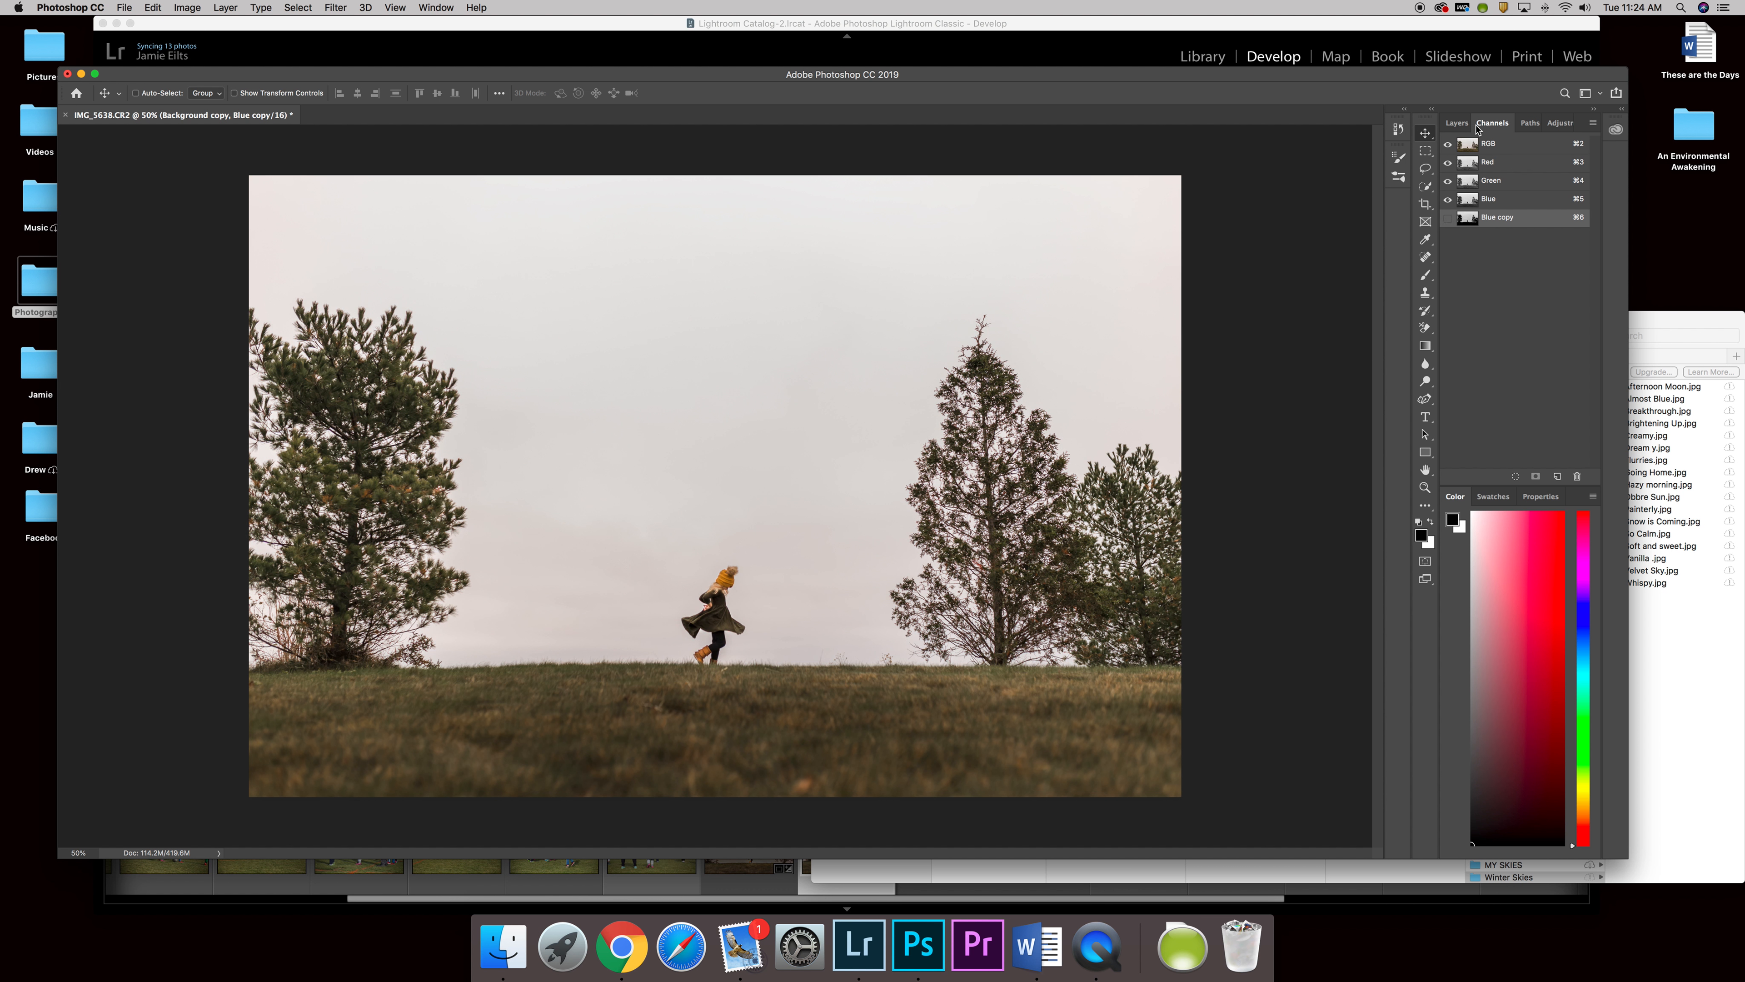
{"action": "left_click", "coordinate": [1450, 122]}
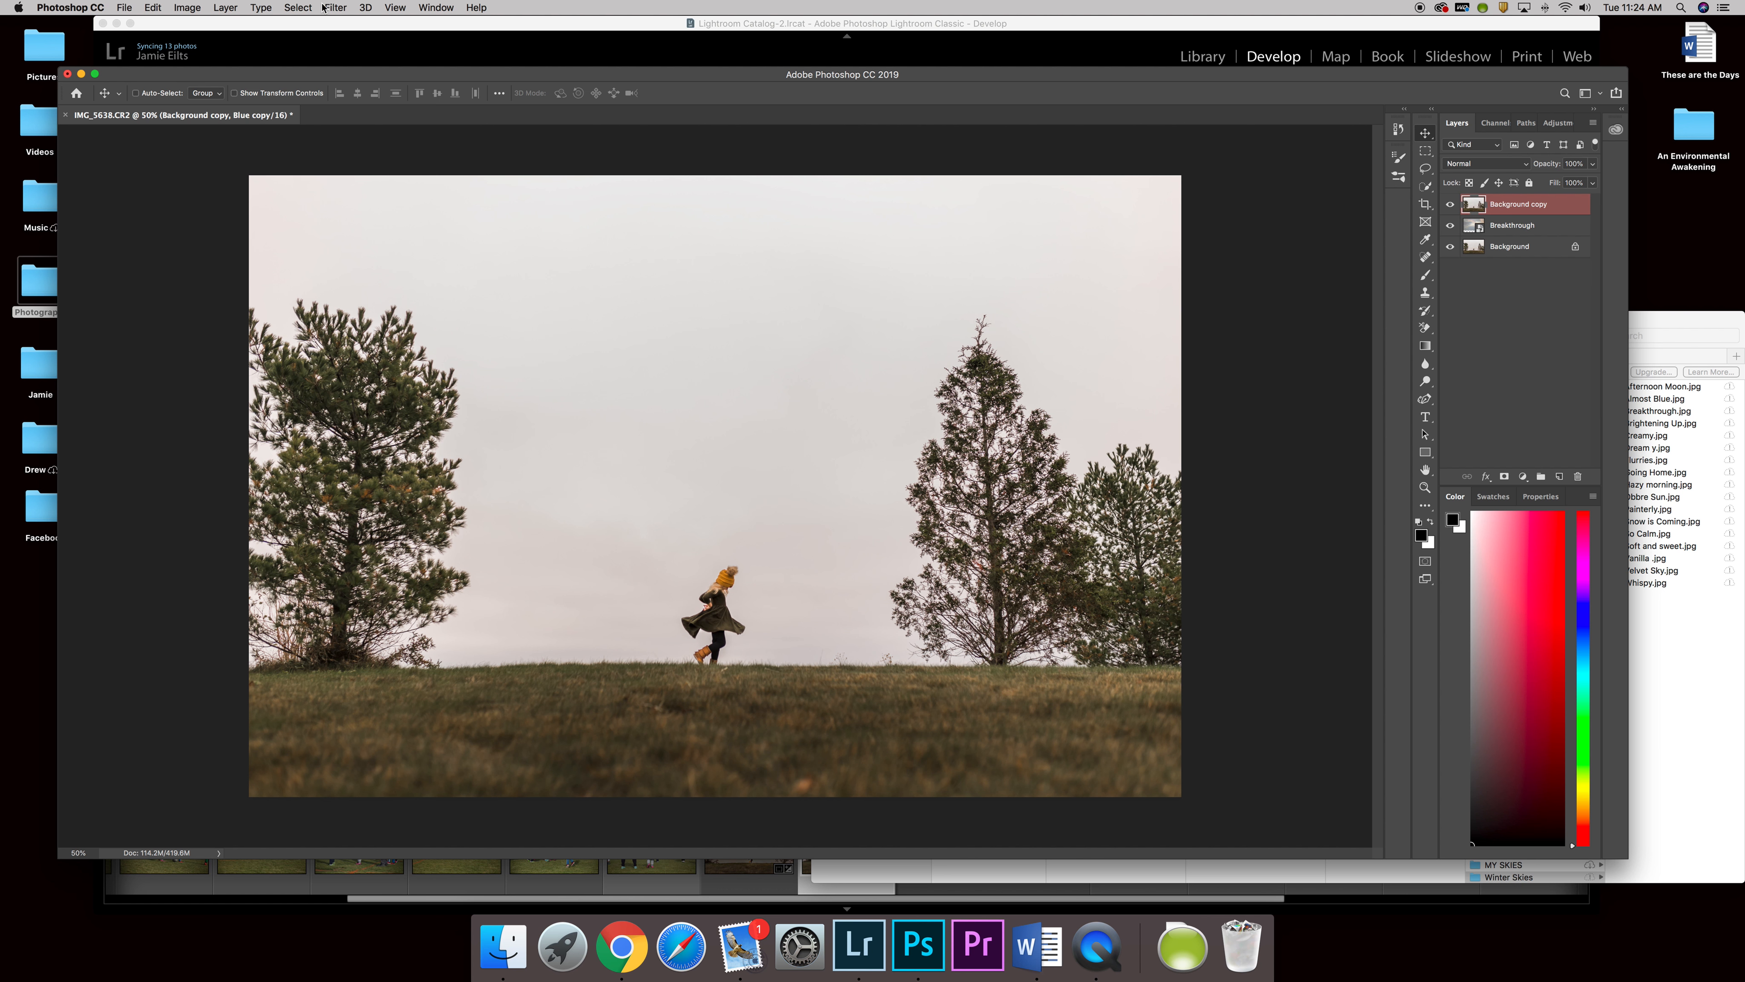
Step: Load the inverted Blue copy channel as a new selection and turn it into a layer mask on Background copy
{"action": "left_click", "coordinate": [306, 7]}
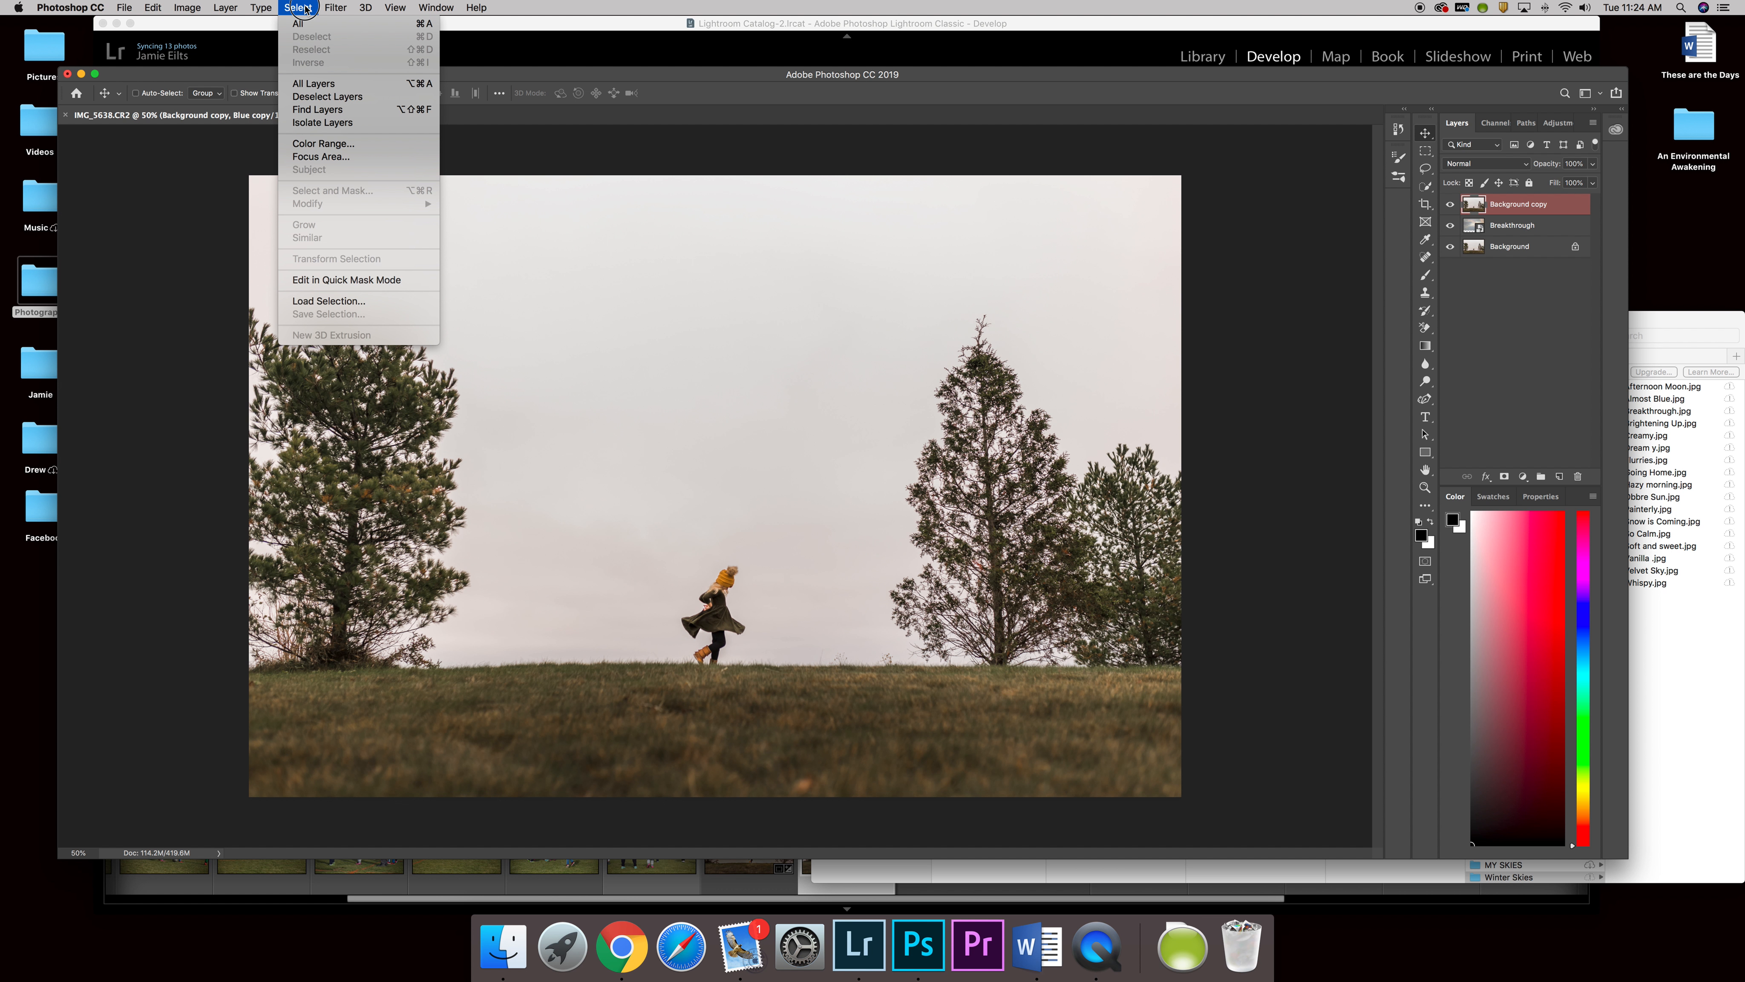
{"action": "left_click", "coordinate": [337, 300]}
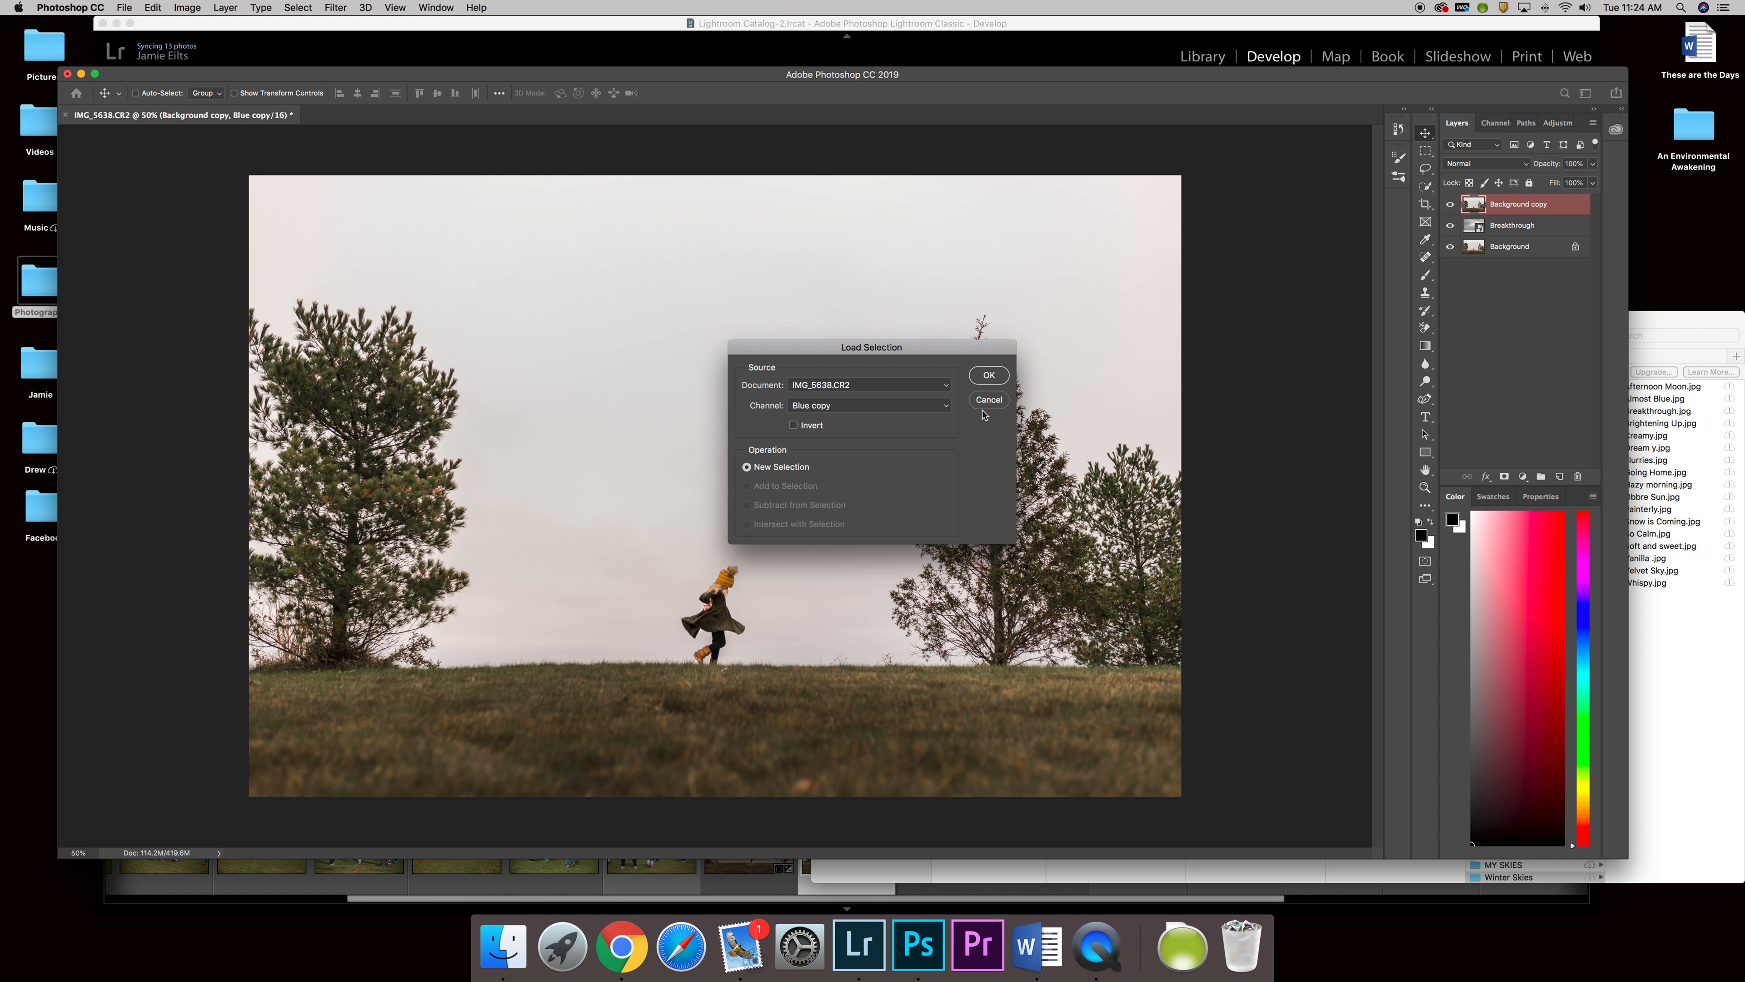
{"action": "left_click", "coordinate": [948, 410]}
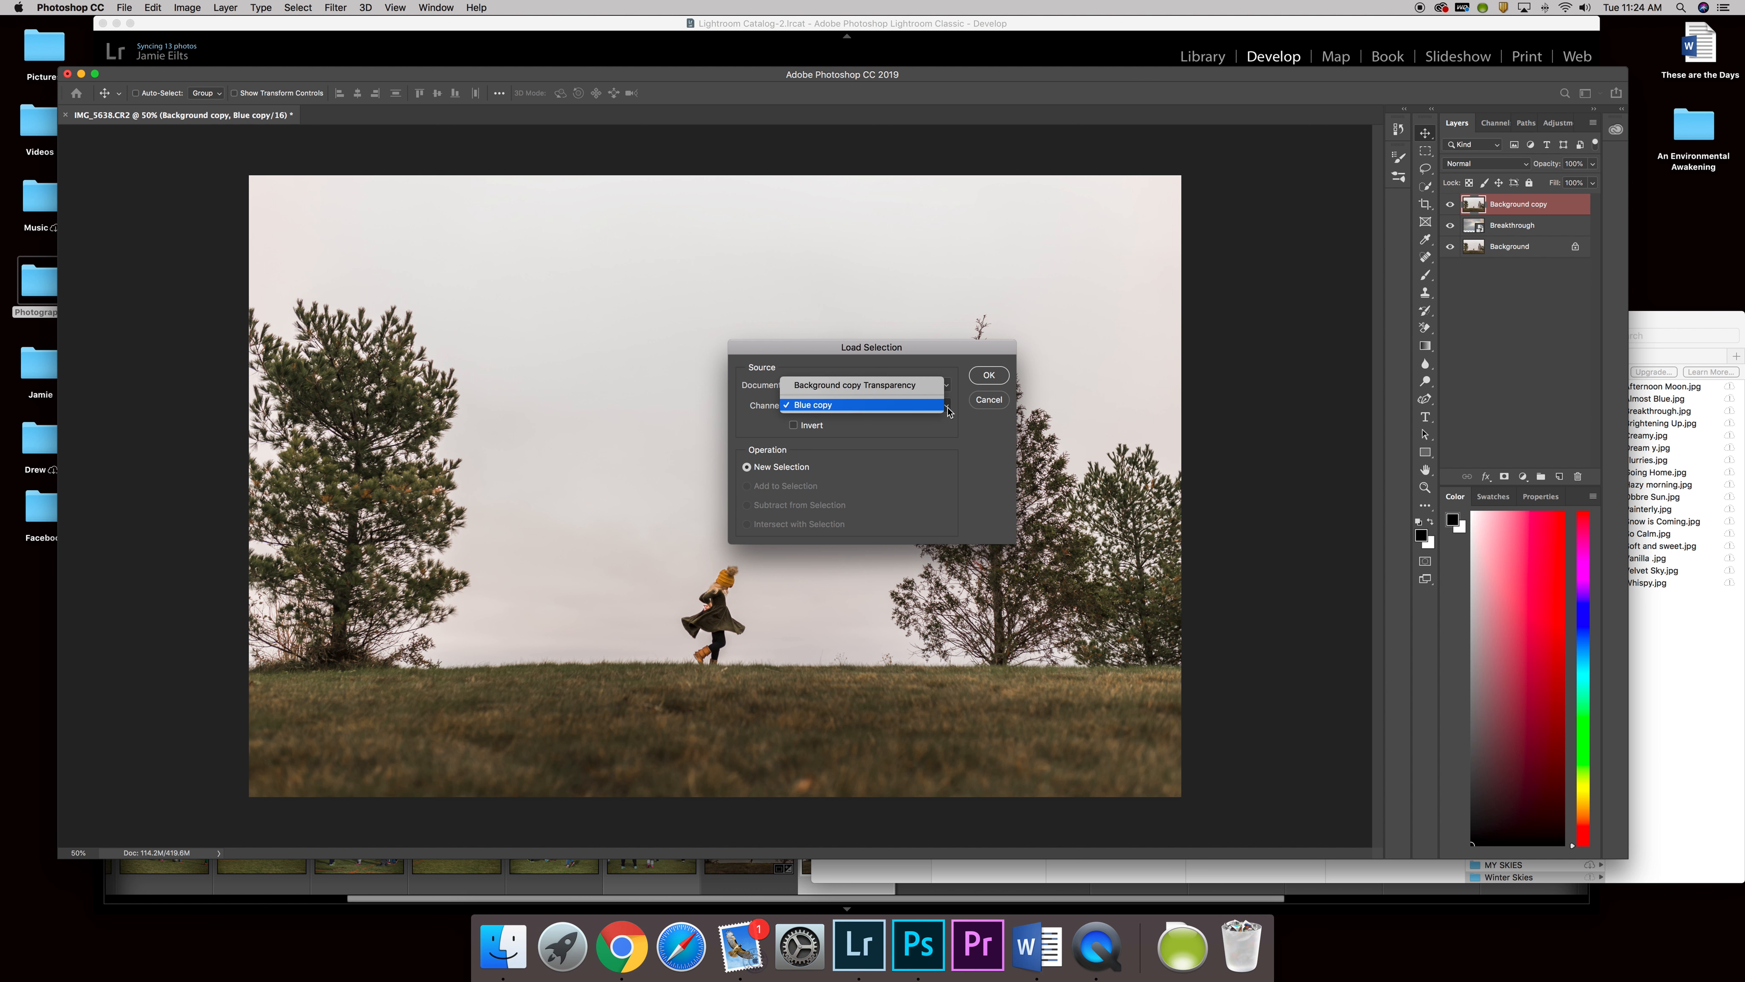
{"action": "left_click", "coordinate": [827, 406]}
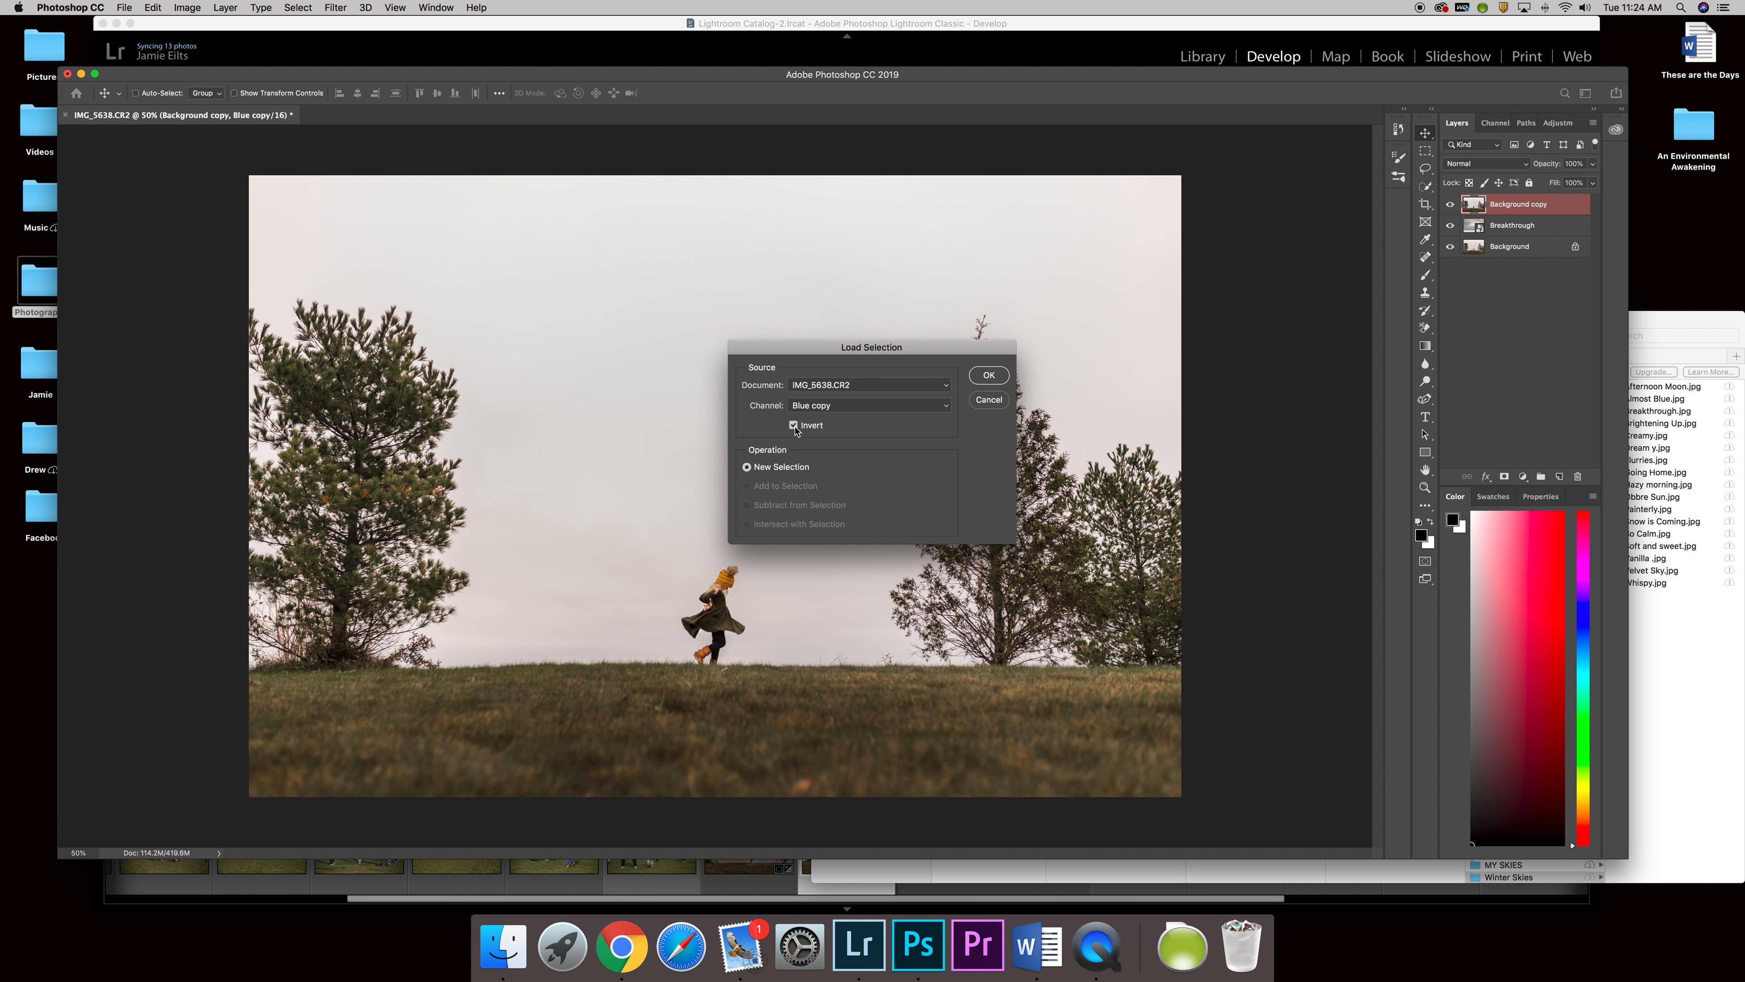
{"action": "left_click", "coordinate": [989, 375]}
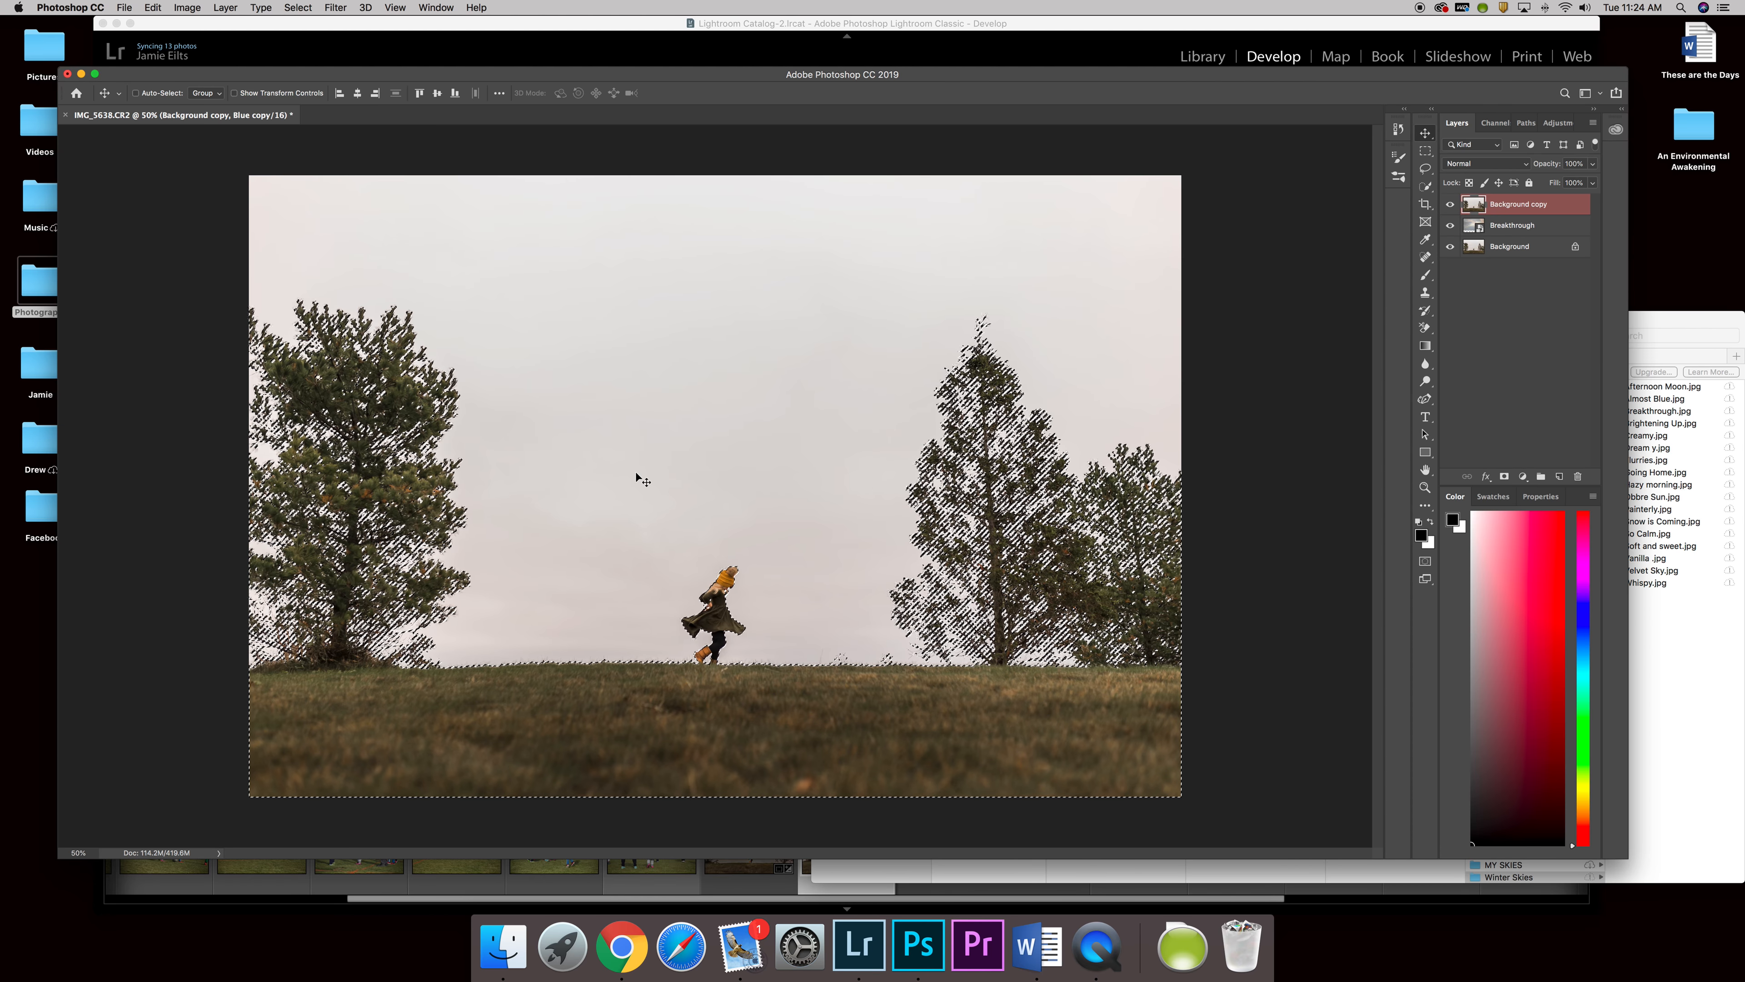
{"action": "left_click", "coordinate": [1505, 477]}
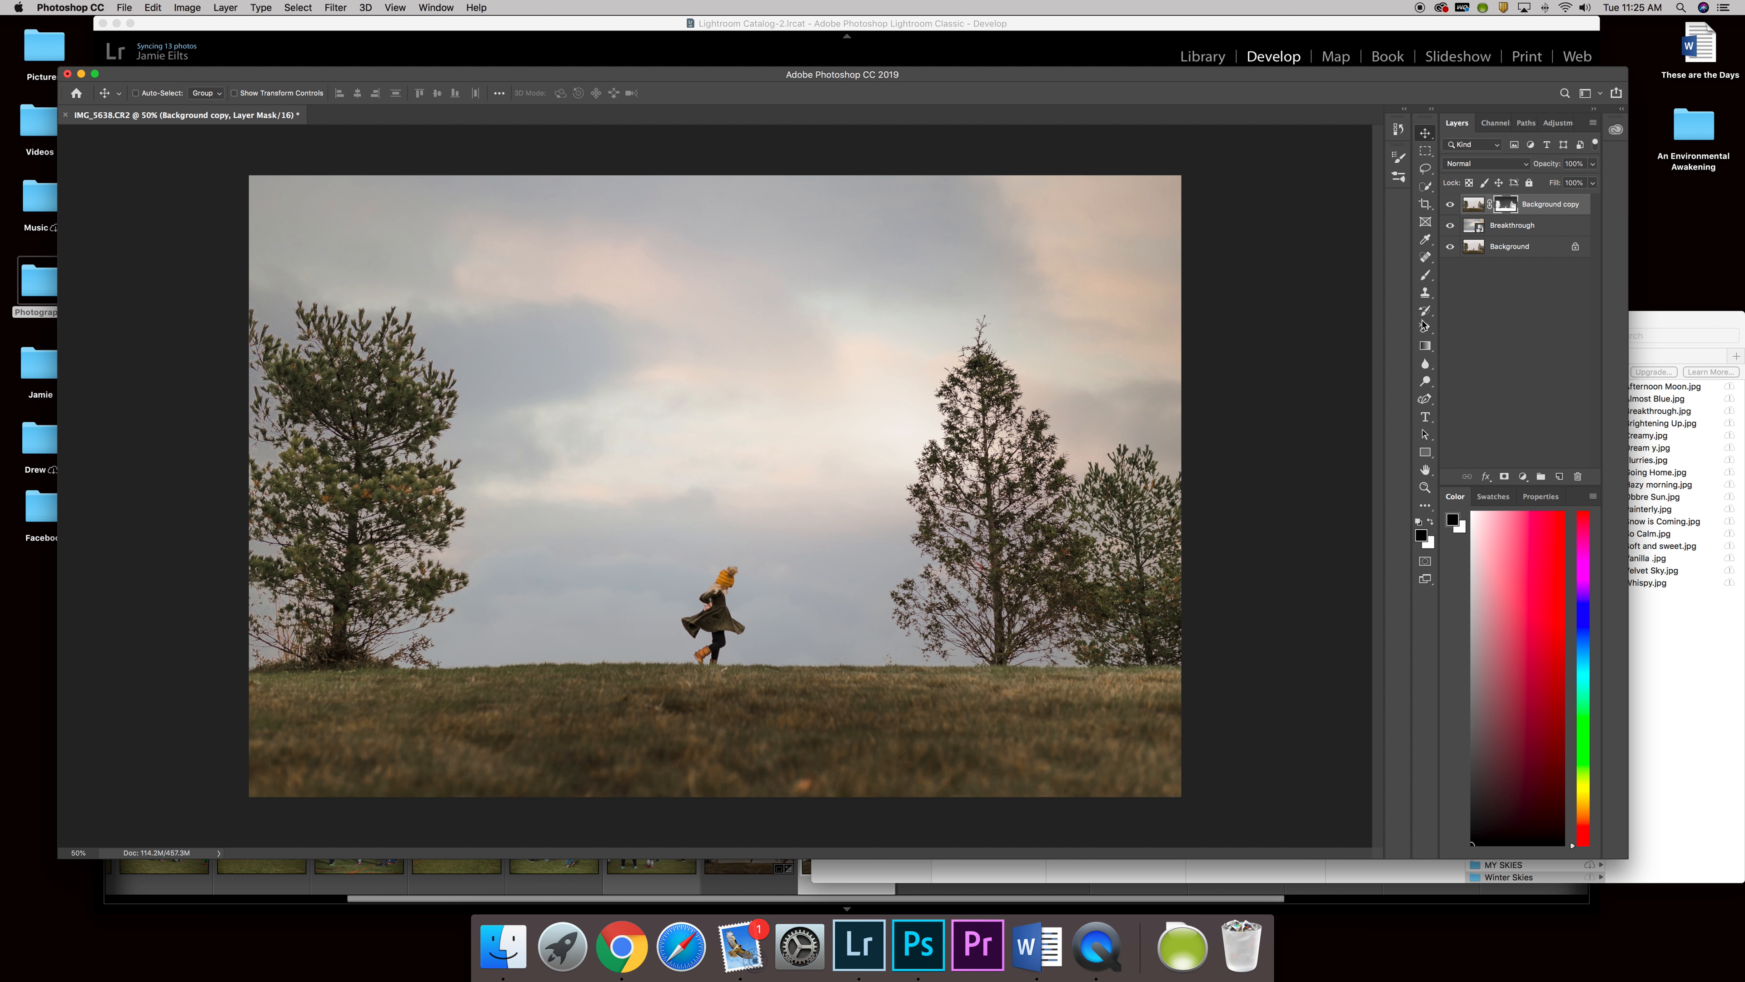
Step: Set the Breakthrough sky layer's opacity to 93%
{"action": "left_click", "coordinate": [1470, 228]}
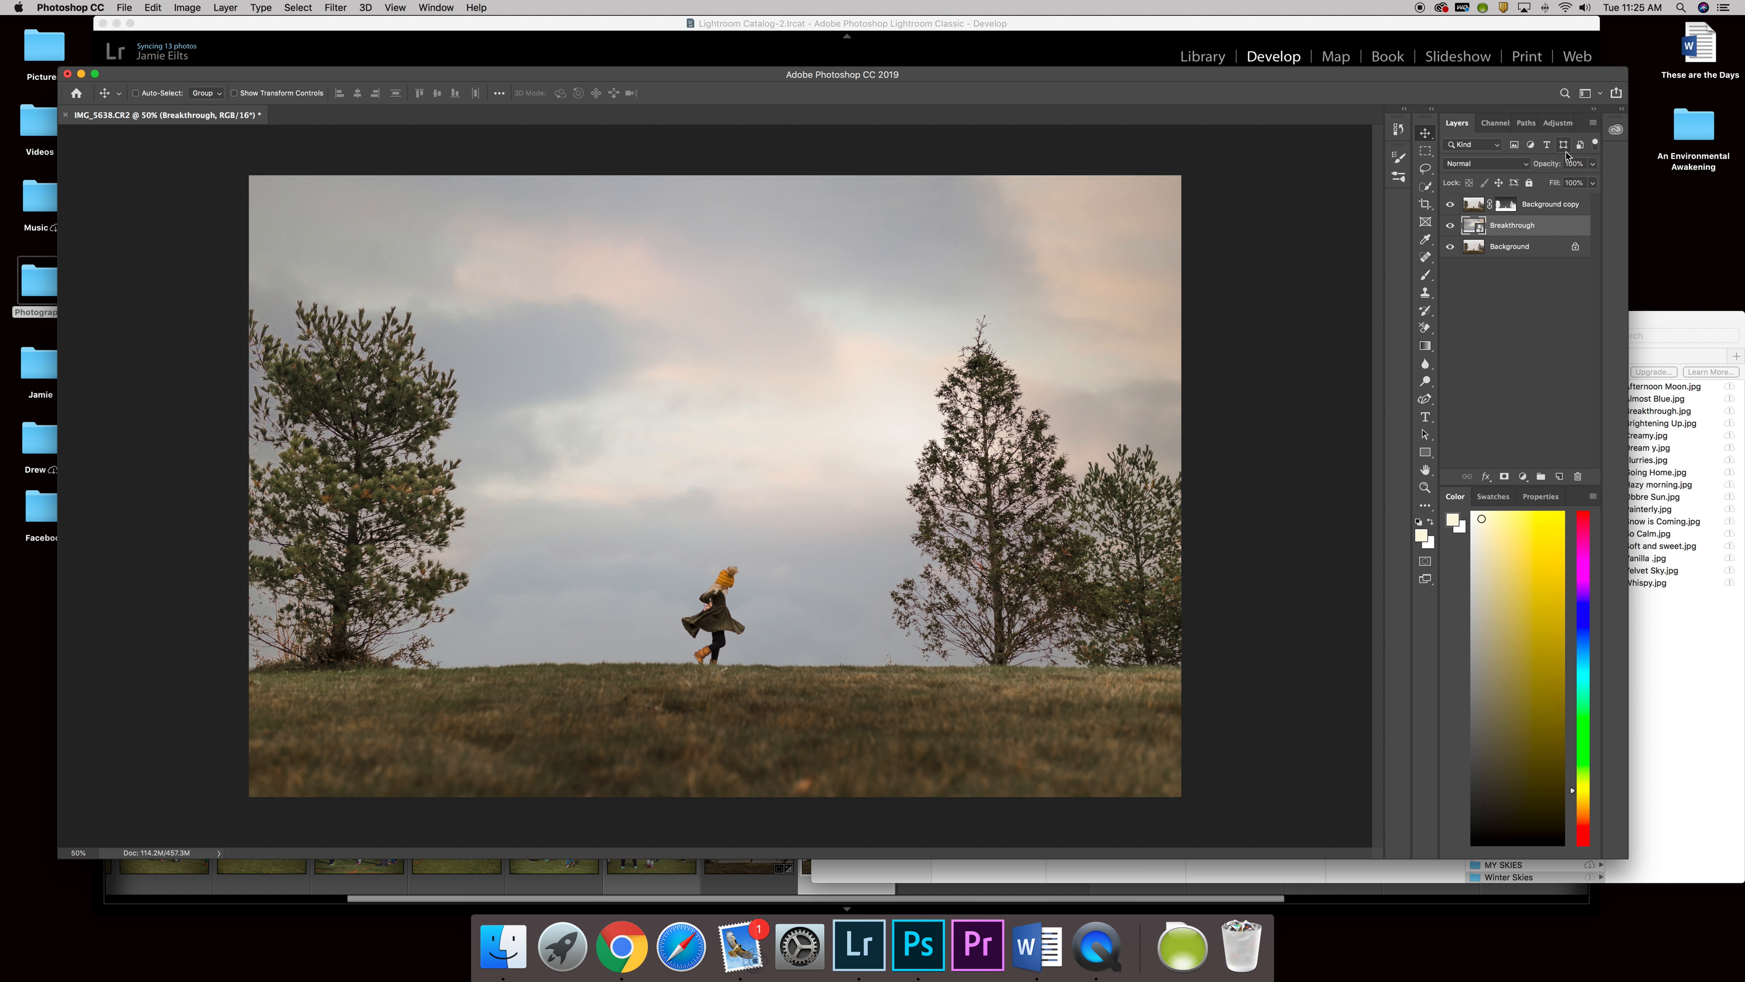
{"action": "left_click", "coordinate": [1593, 165]}
{"action": "left_click_drag", "start_coordinate": [1591, 180], "coordinate": [1610, 184]}
{"action": "left_click_drag", "start_coordinate": [1591, 181], "coordinate": [1587, 181]}
Step: Set the Breakthrough layer's blend mode to Multiply, comparing it with Normal
{"action": "left_click", "coordinate": [1527, 168]}
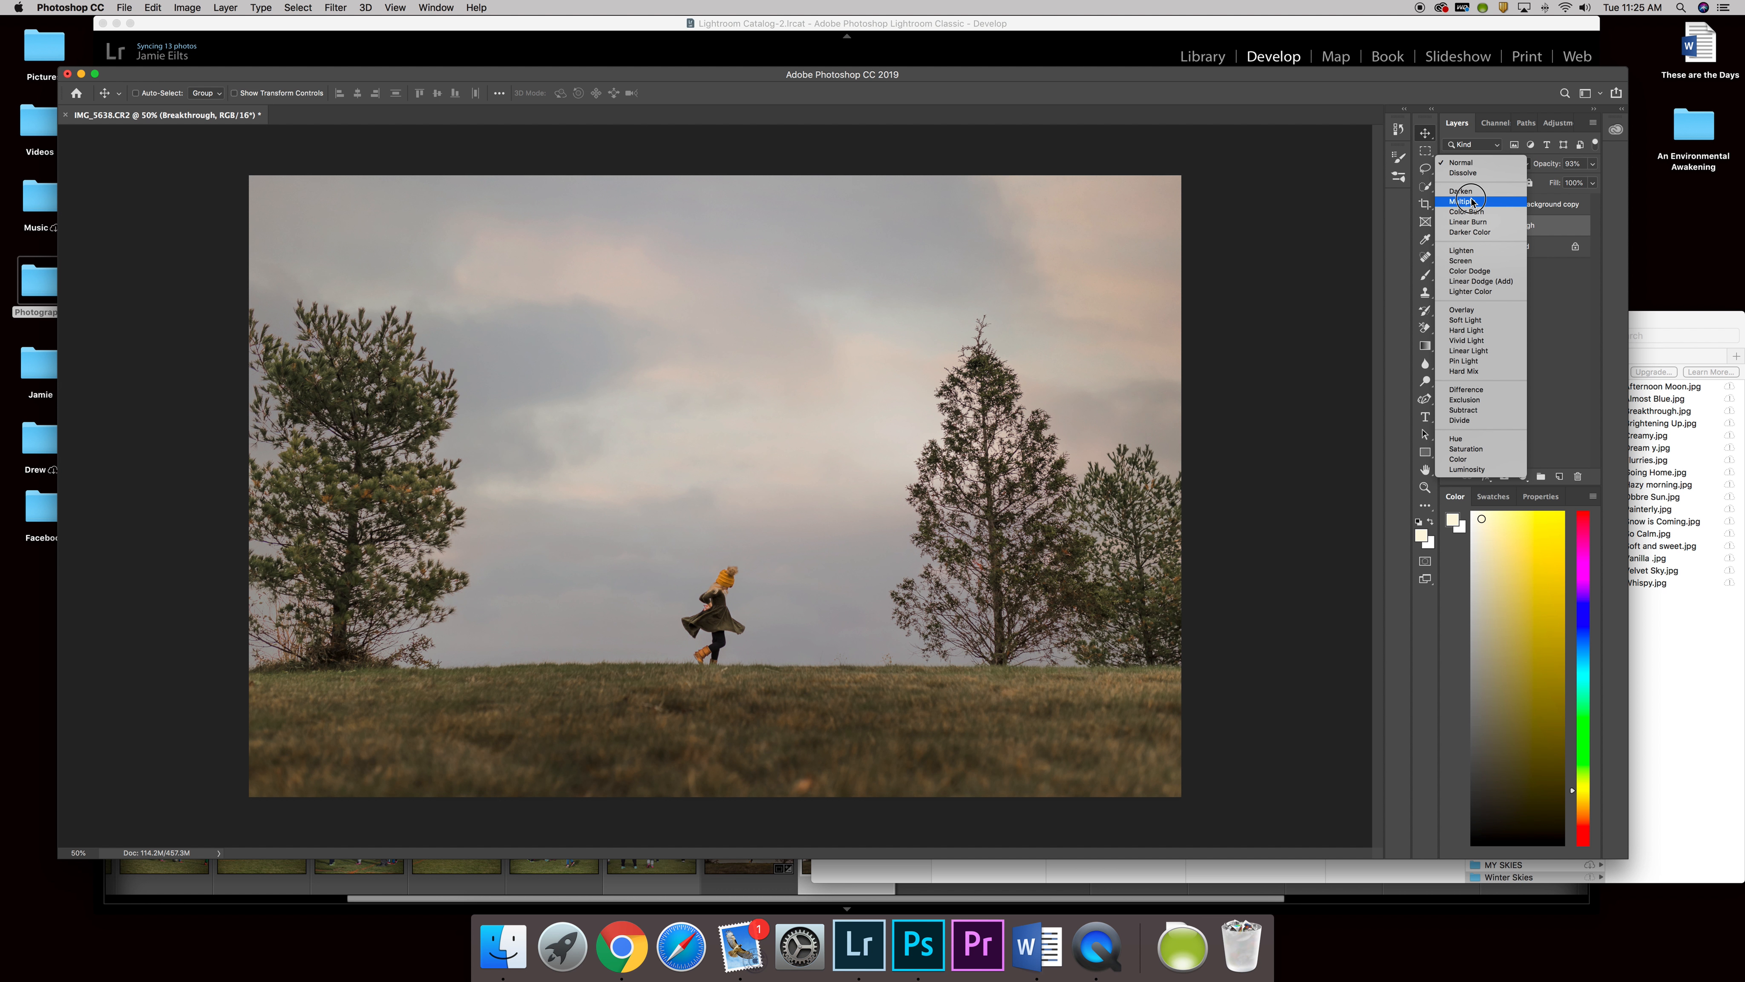
{"action": "left_click", "coordinate": [1473, 203]}
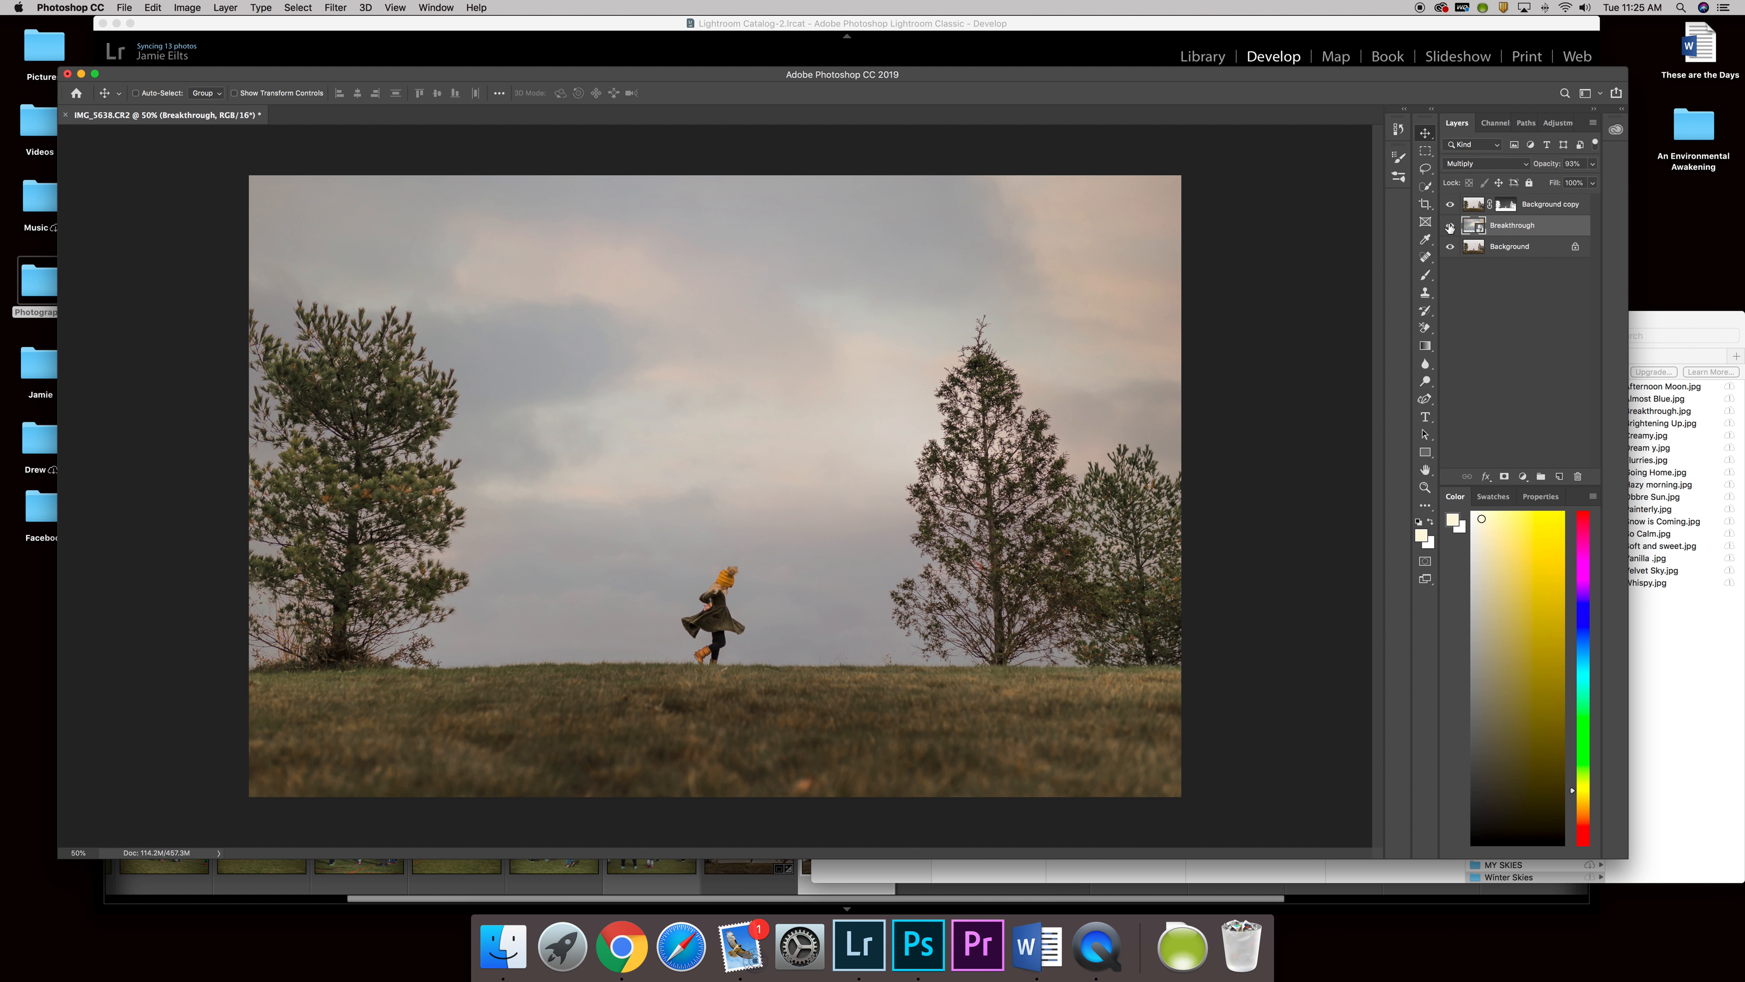
{"action": "left_click", "coordinate": [1485, 164]}
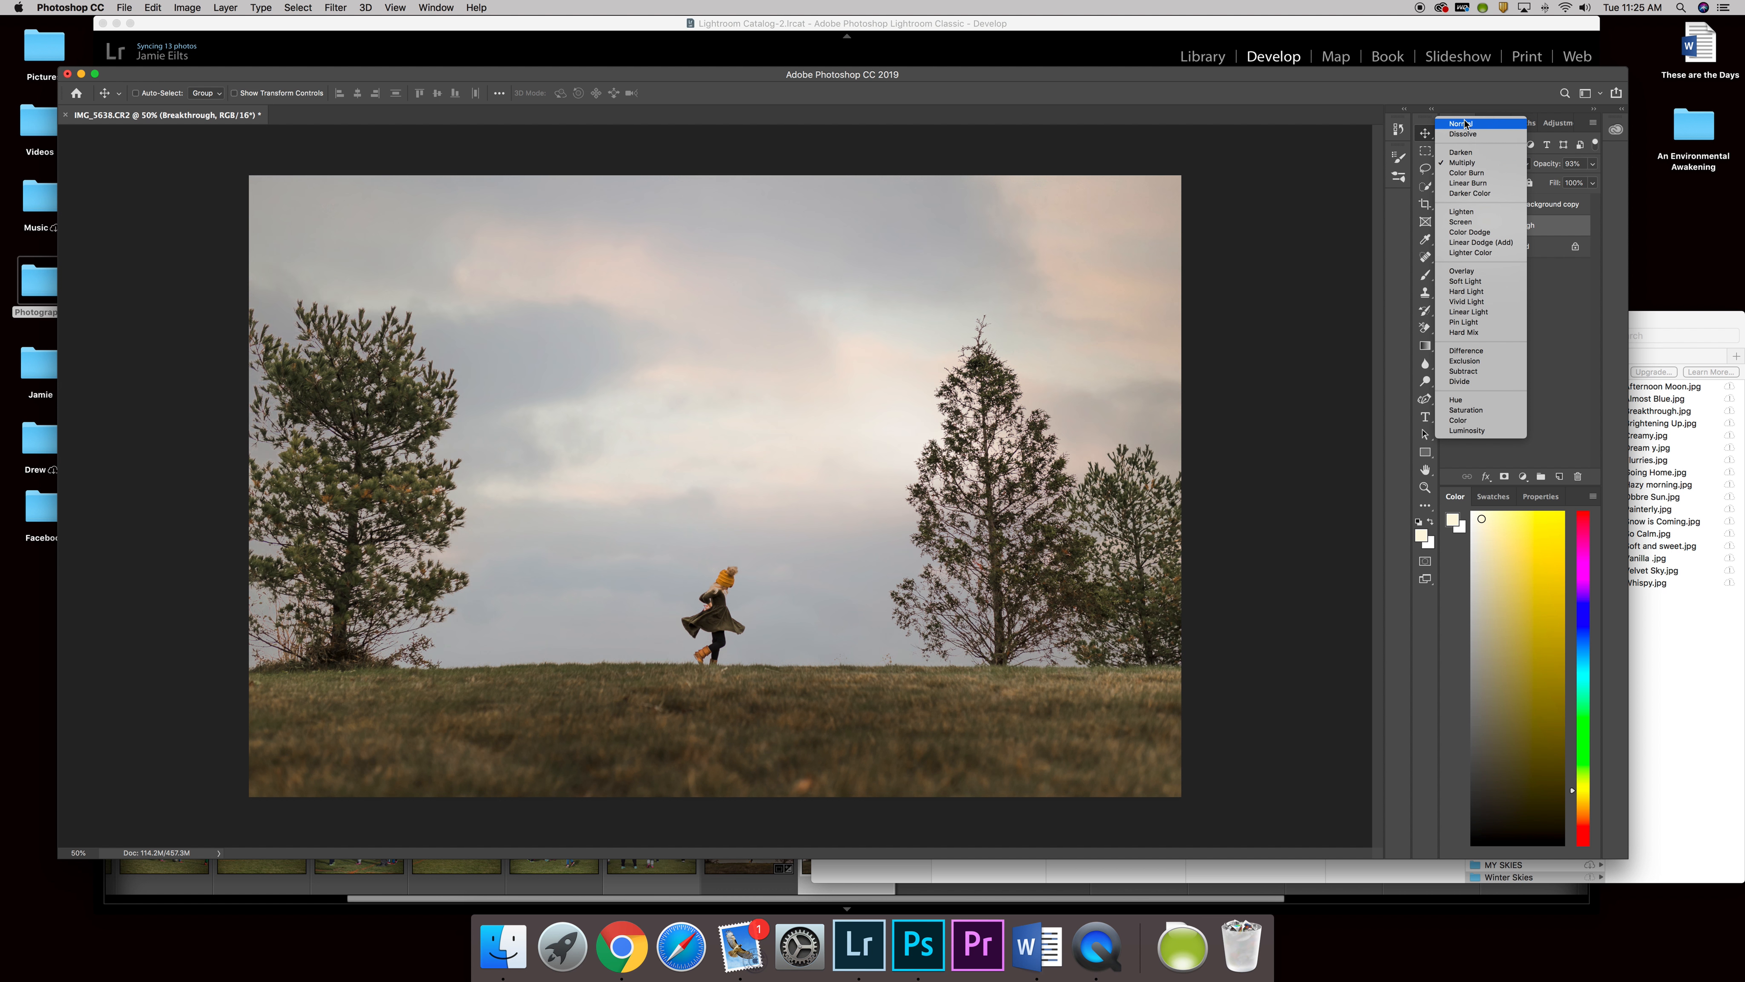
{"action": "left_click", "coordinate": [1465, 123]}
{"action": "left_click", "coordinate": [1485, 164]}
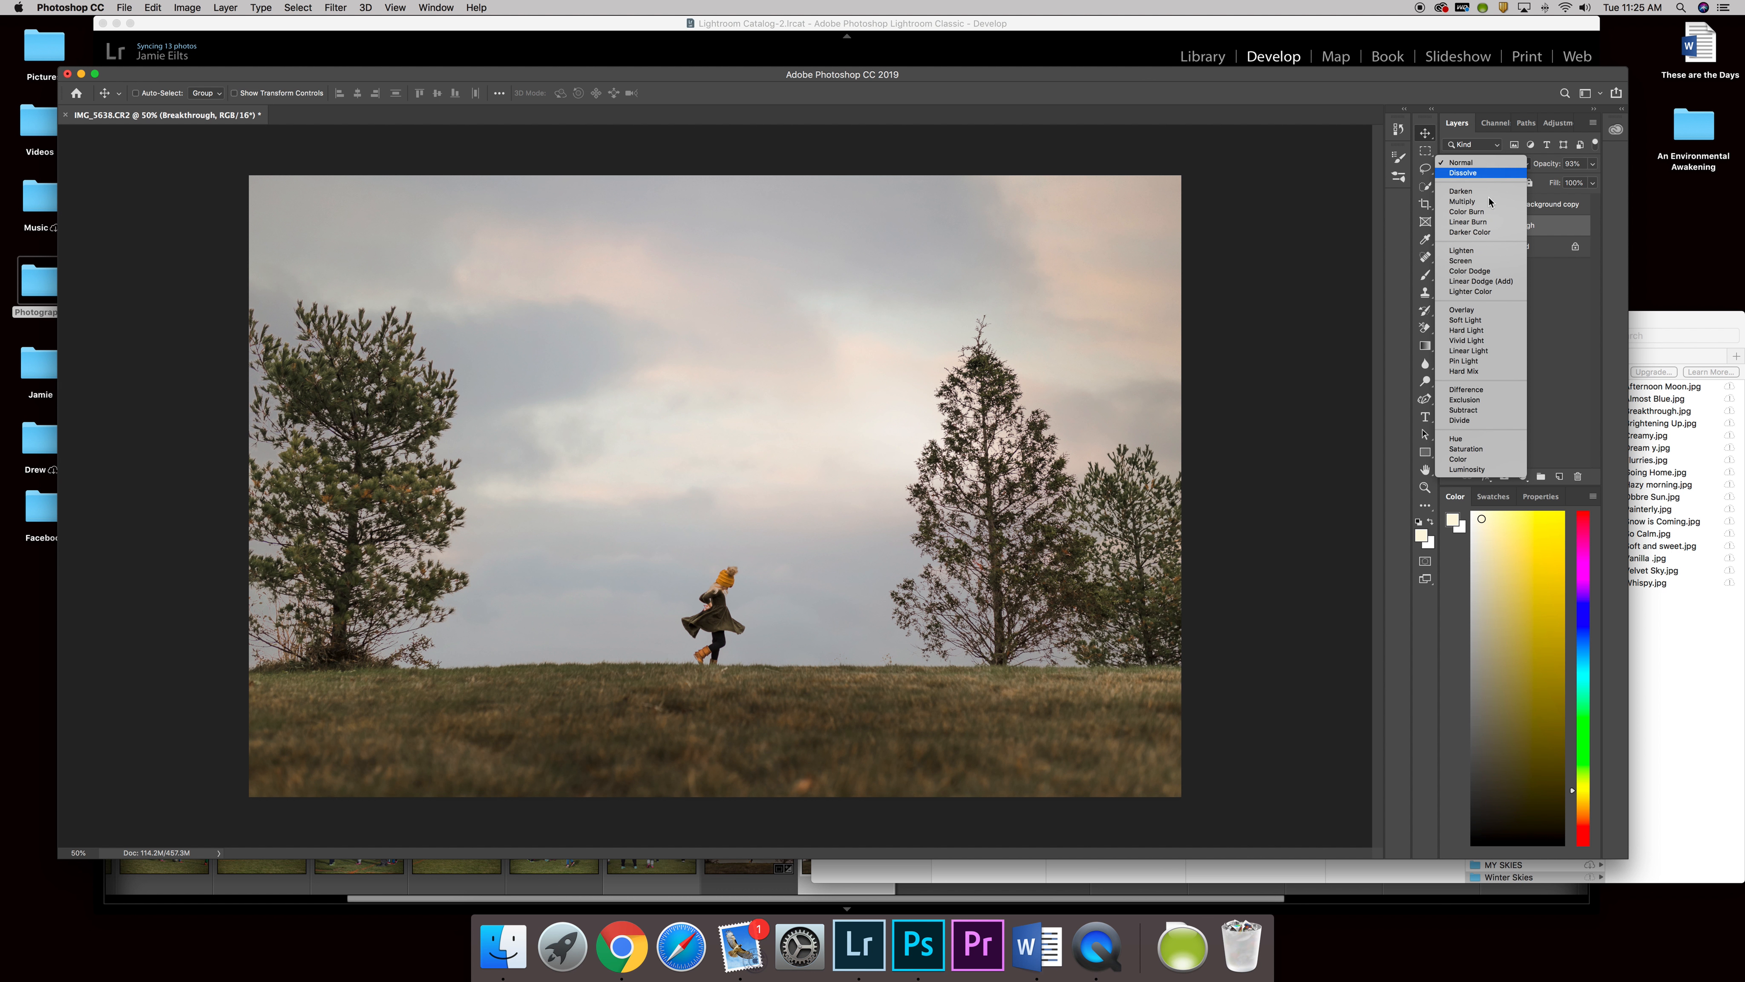
{"action": "left_click", "coordinate": [1464, 202]}
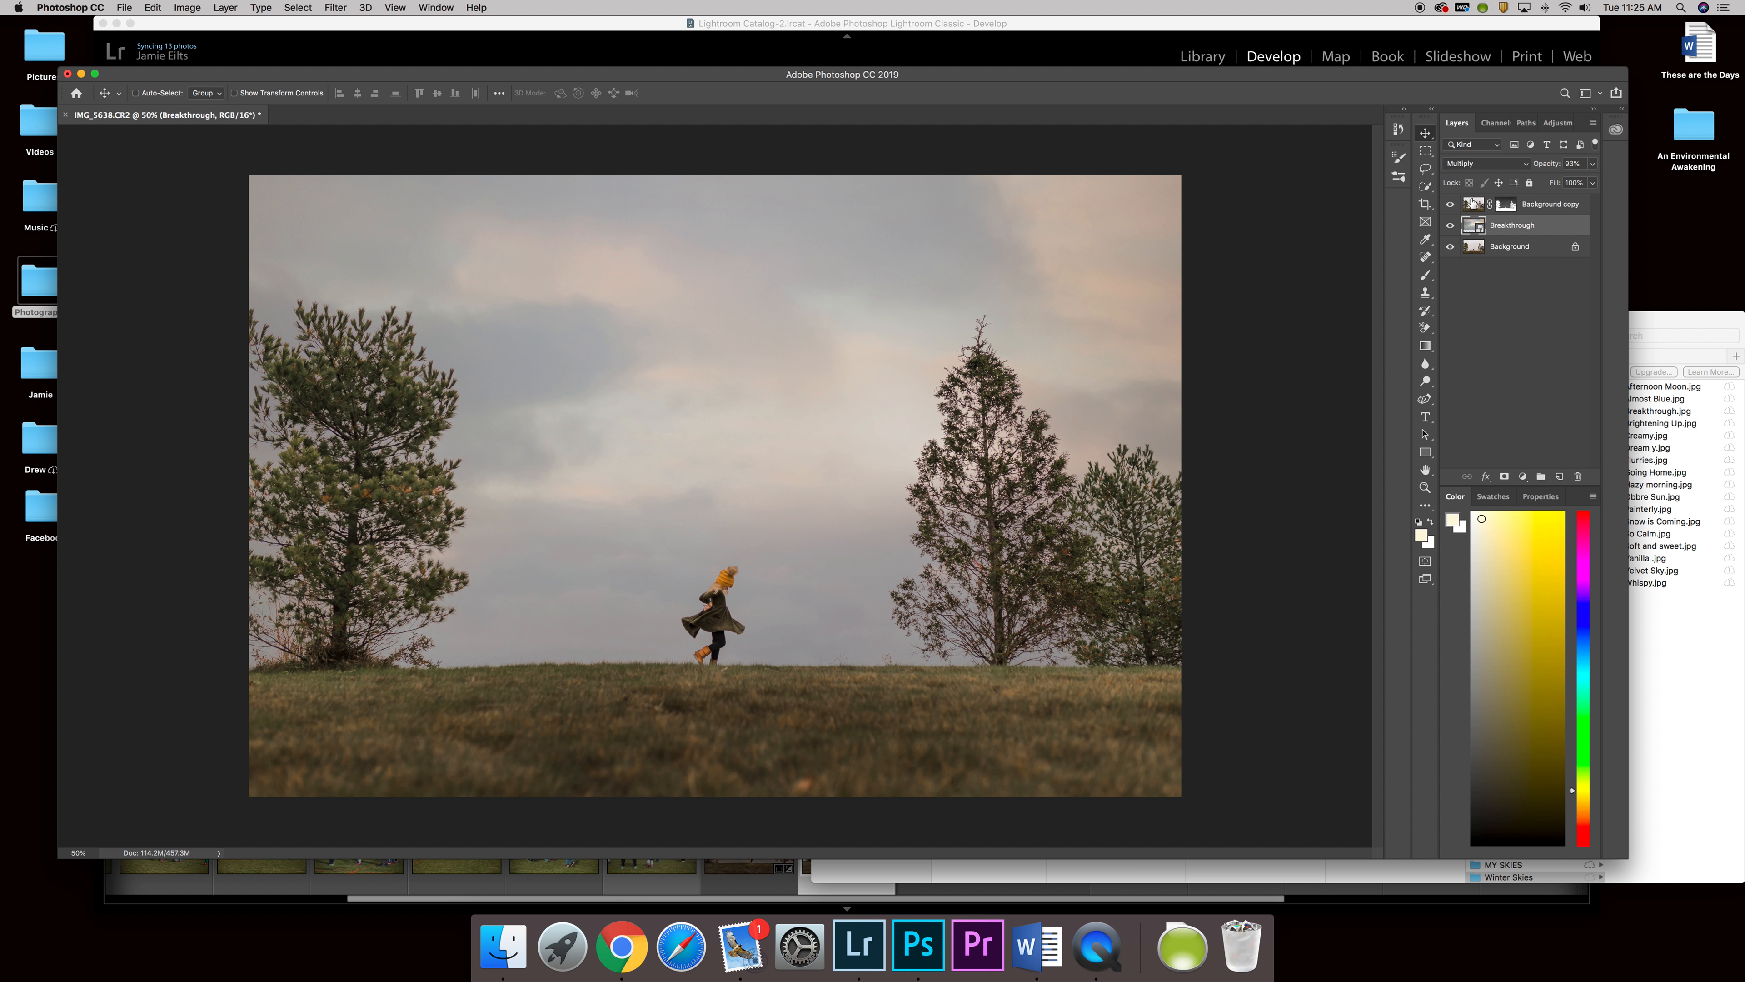